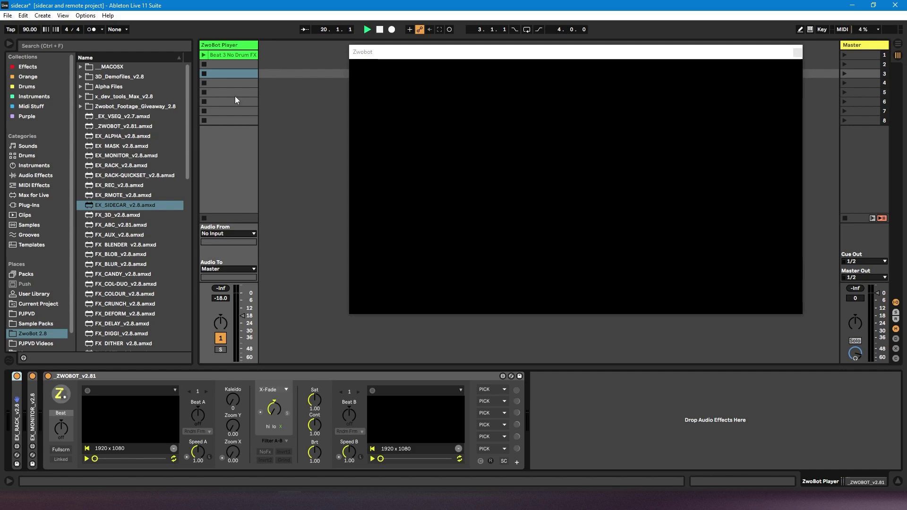
- Insert a new audio track into the session
right_click(281, 105)
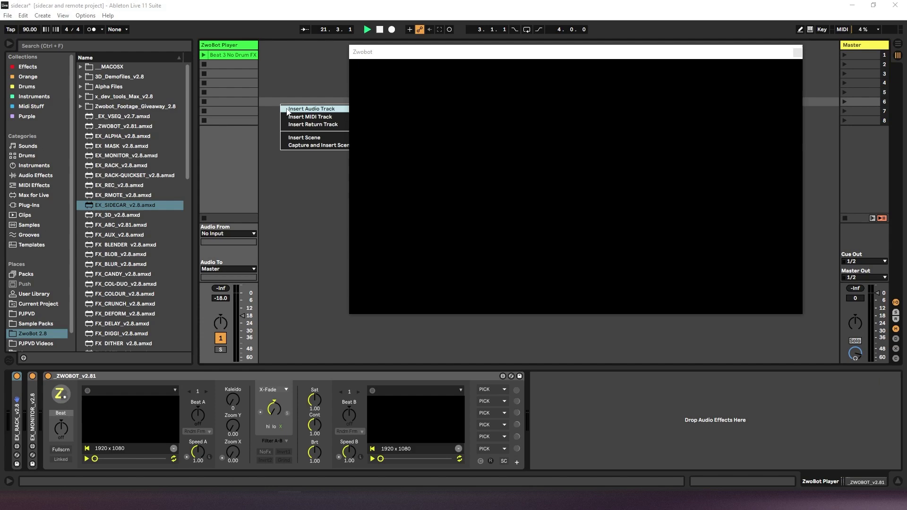
left_click(288, 109)
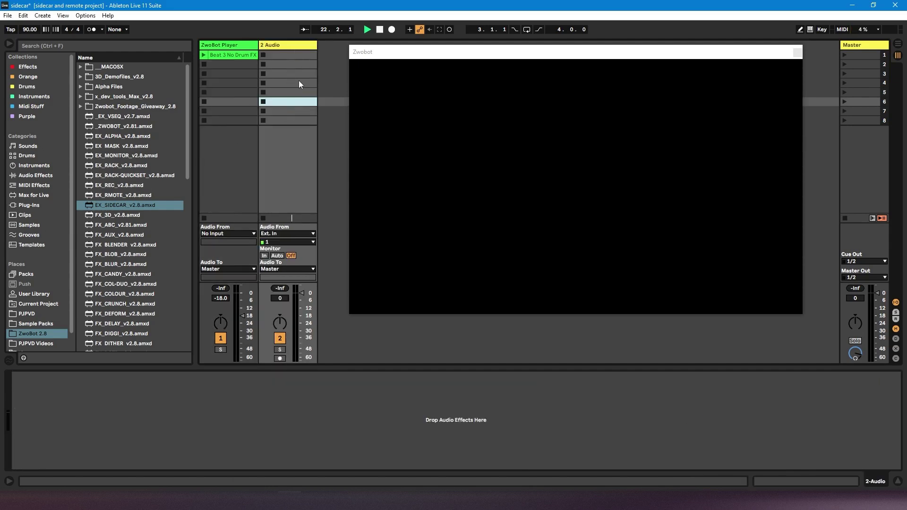
left_click_drag(364, 53, 395, 66)
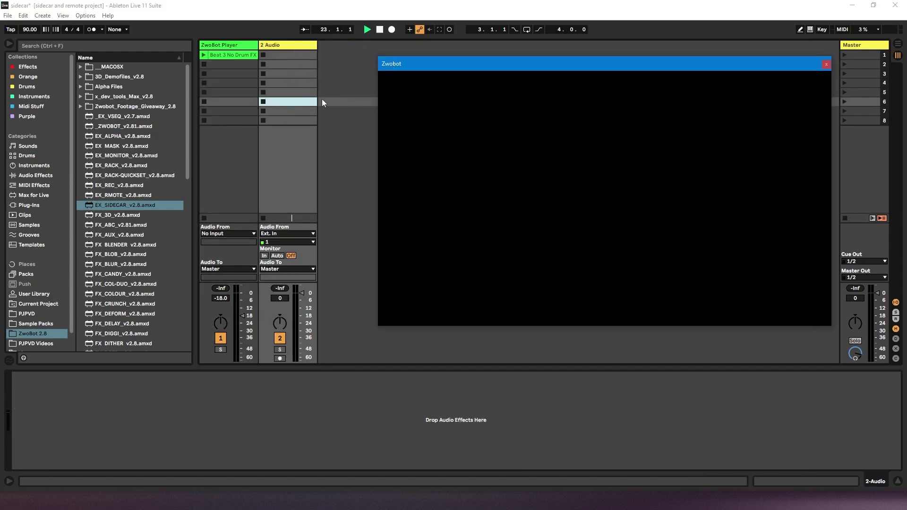
- Put EX_SIDECAR on the new track and fill its first five slots with PJPVD Long clip videos
left_click_drag(113, 205, 94, 389)
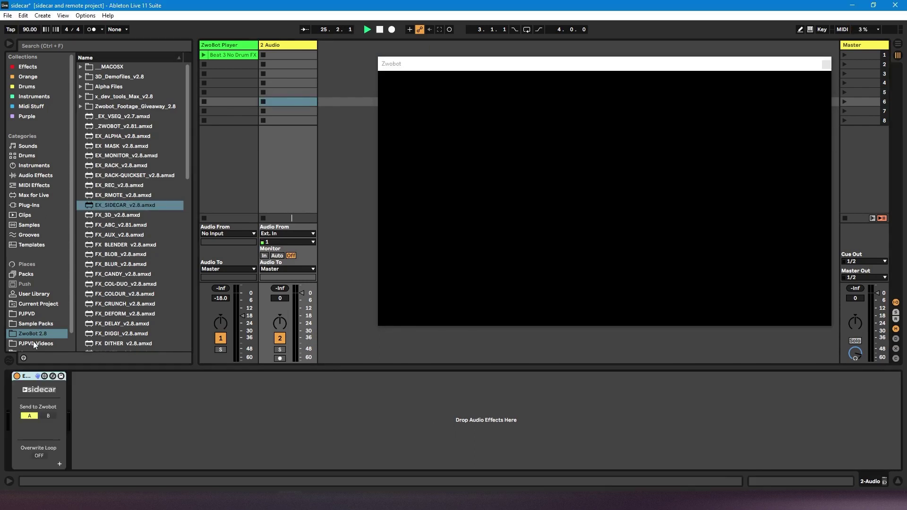
left_click(33, 313)
left_click_drag(117, 293, 281, 55)
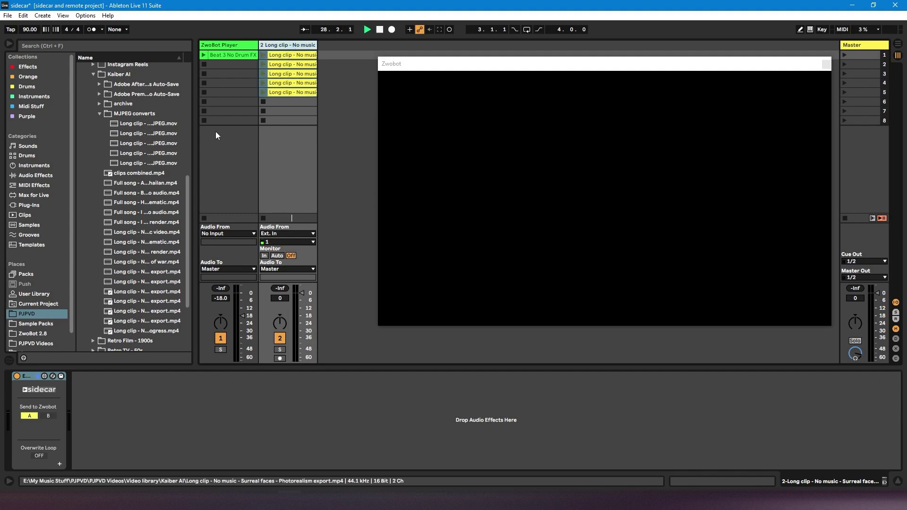
- Show ZwoBot 2.8 under Places in the browser and select track 2's empty sixth slot
left_click(36, 333)
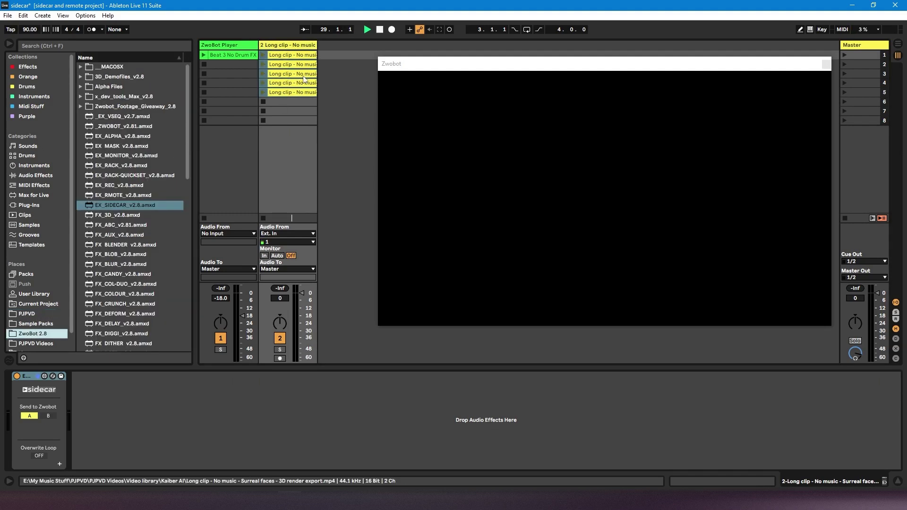
left_click(280, 102)
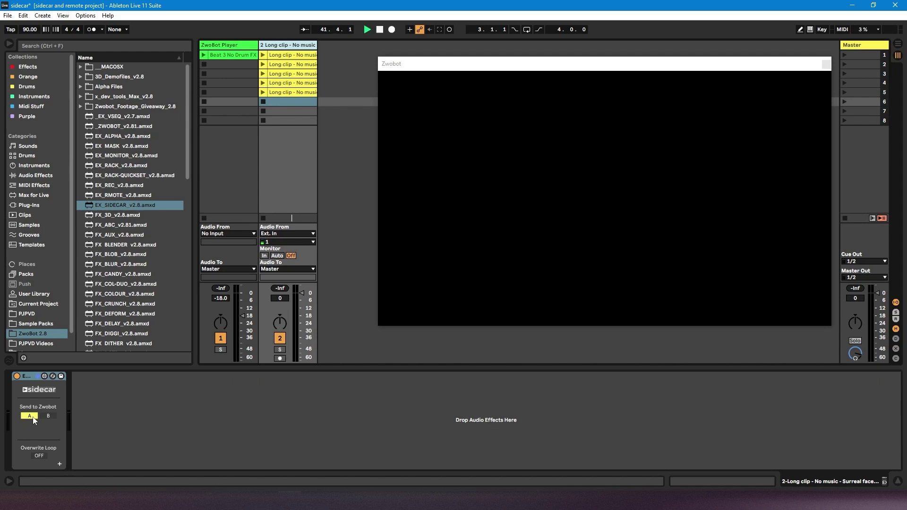
- Launch the first Long clip, then set the sidecar's Send to Zwobot switch to B
key("Left")
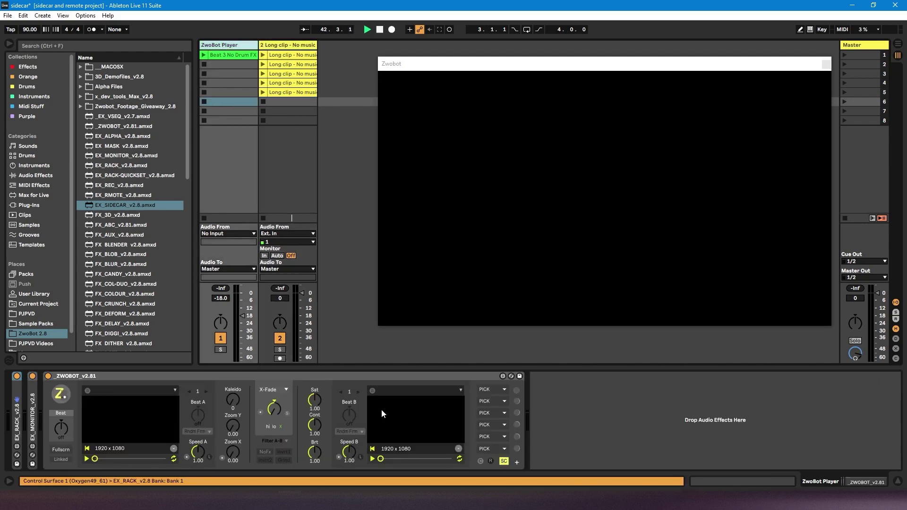
key("Right")
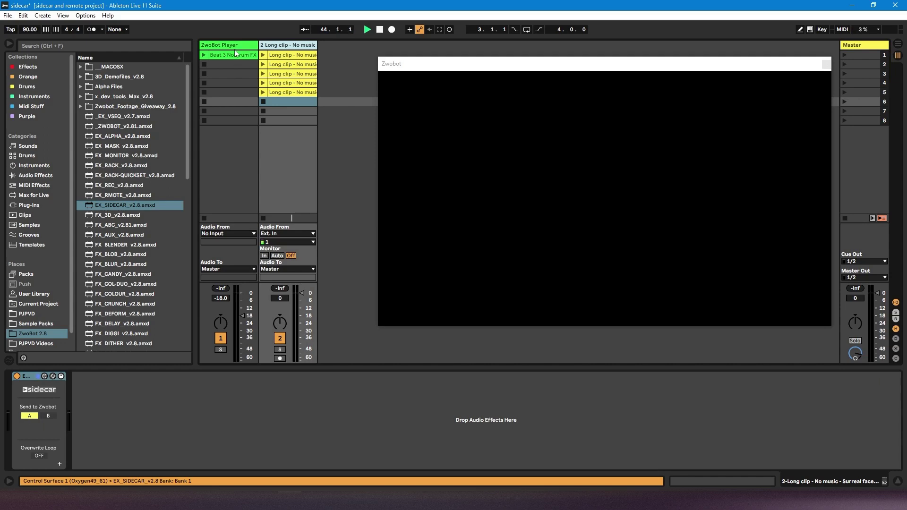
key("Left")
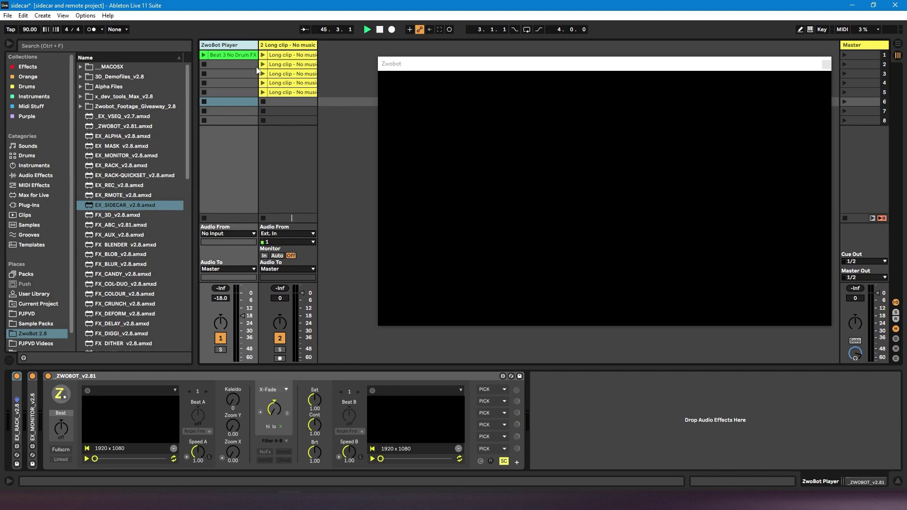
left_click(263, 55)
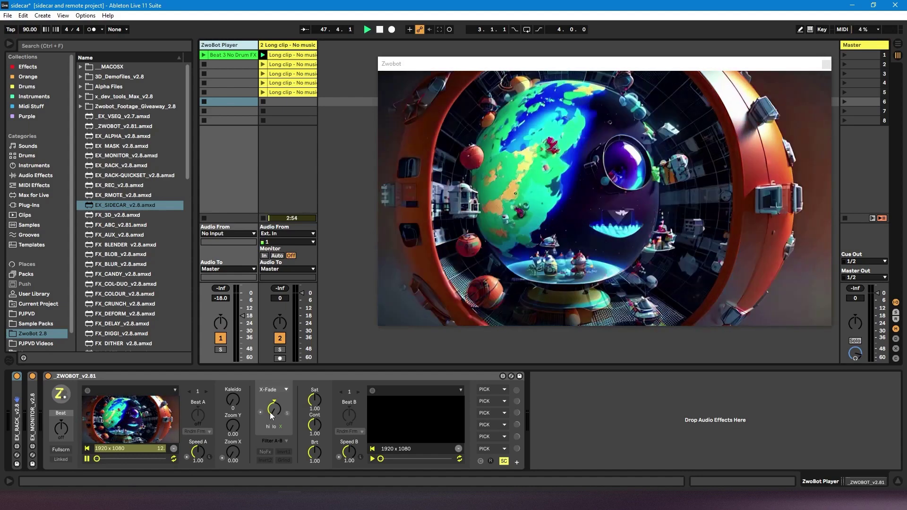
left_click(276, 56)
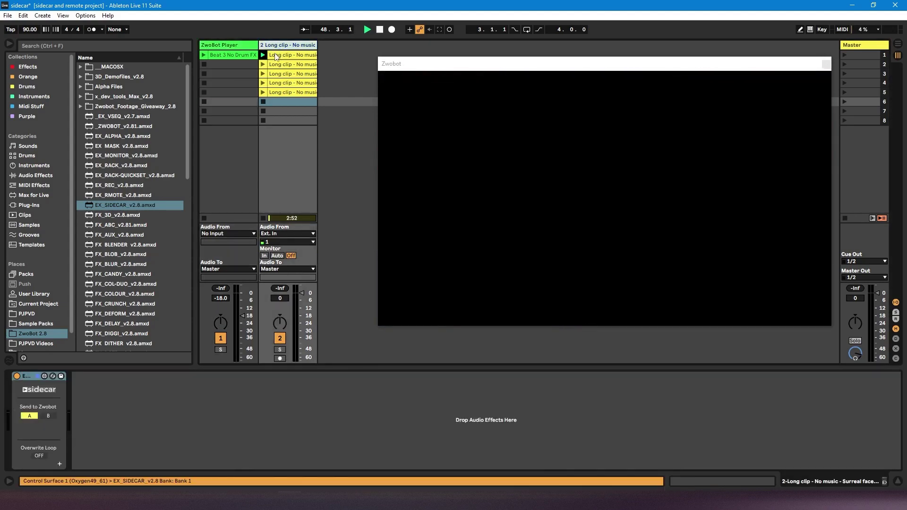
left_click(48, 415)
- Preview Long clips 4, 5, 2, 4 and 5 in turn, then stop playback
left_click(227, 44)
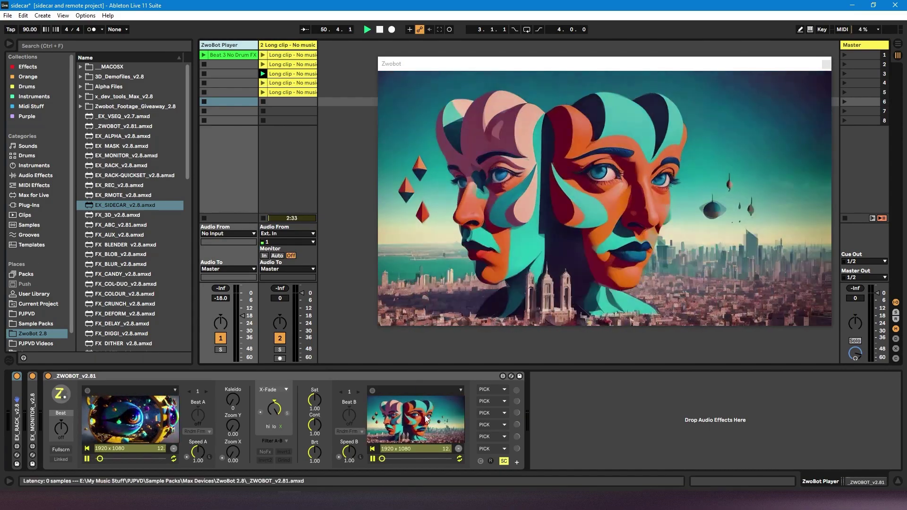
left_click(263, 83)
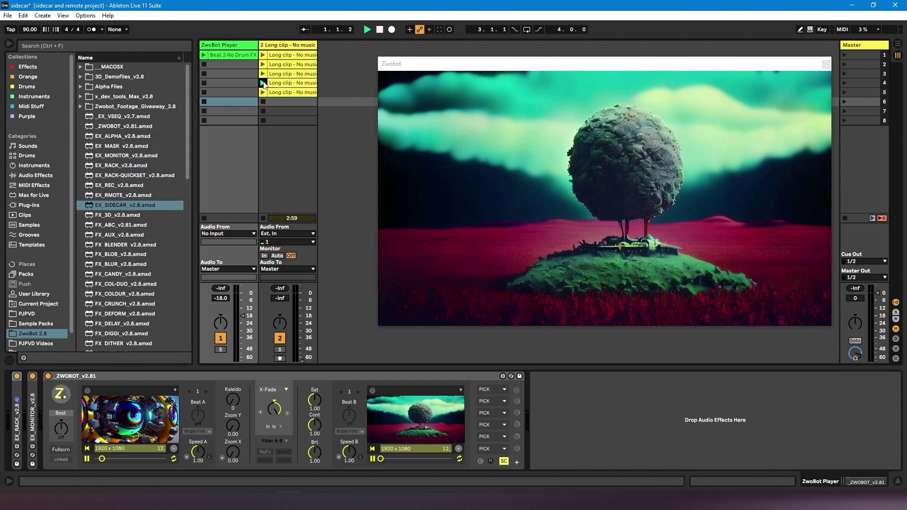
left_click(263, 92)
left_click(263, 64)
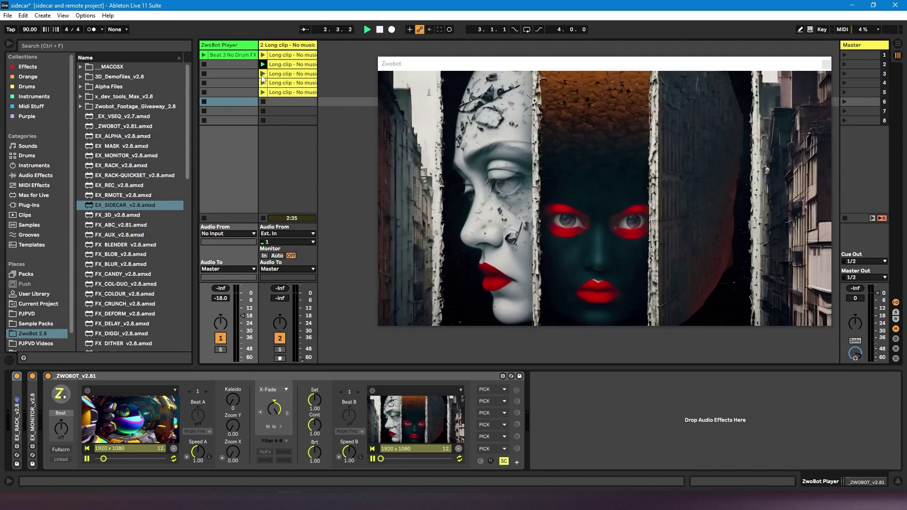
left_click(263, 83)
left_click(263, 93)
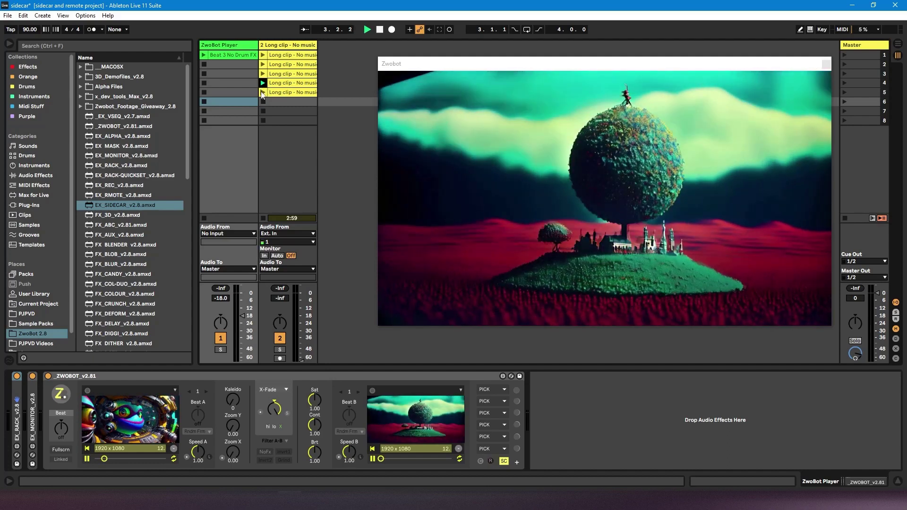
left_click(381, 30)
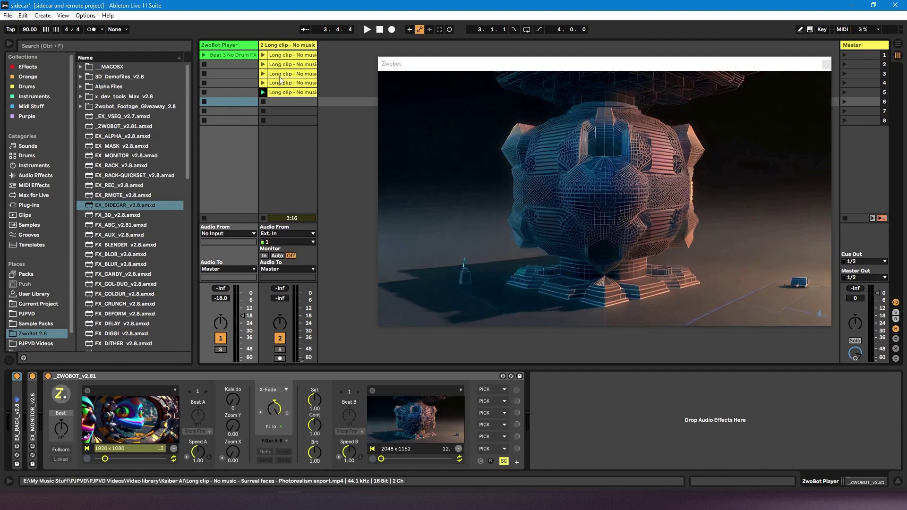
- Launch Long clips 3, 4 and 2, then cycle through clips 2, 4 and 3 in Zwobot
left_click(263, 74)
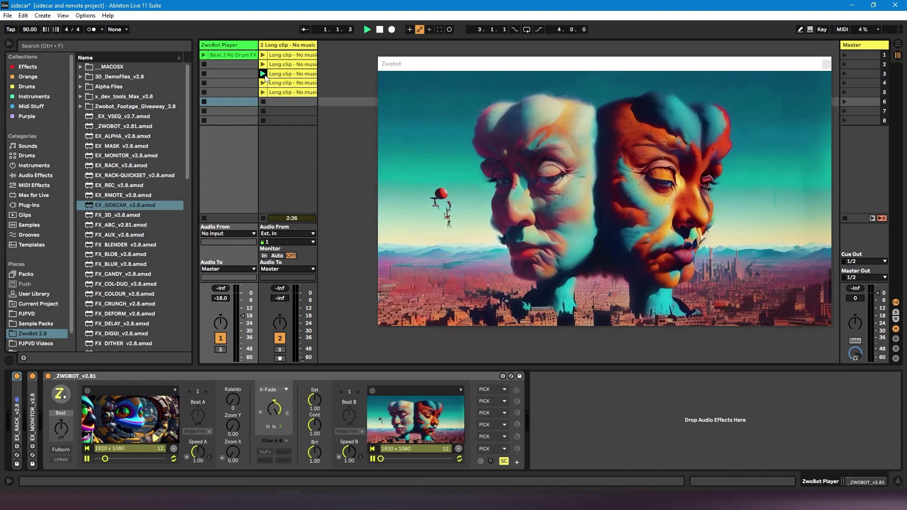
left_click(263, 84)
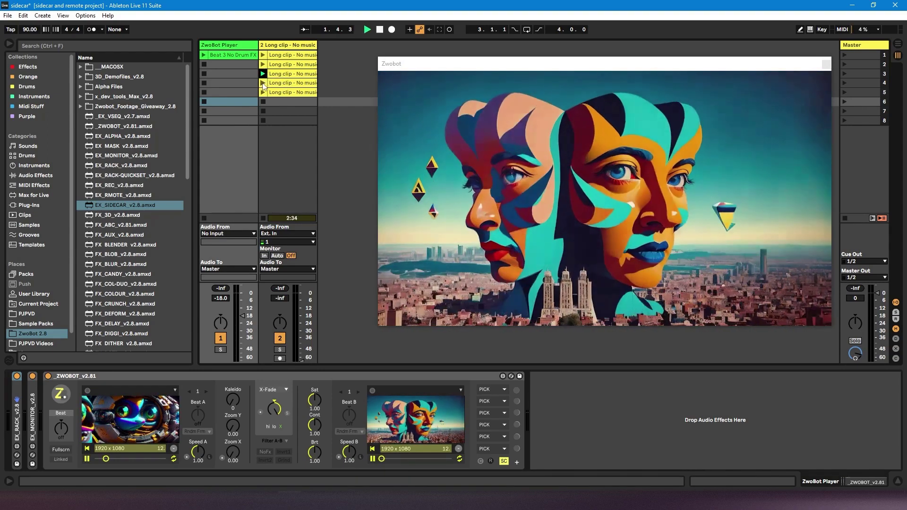
left_click(263, 65)
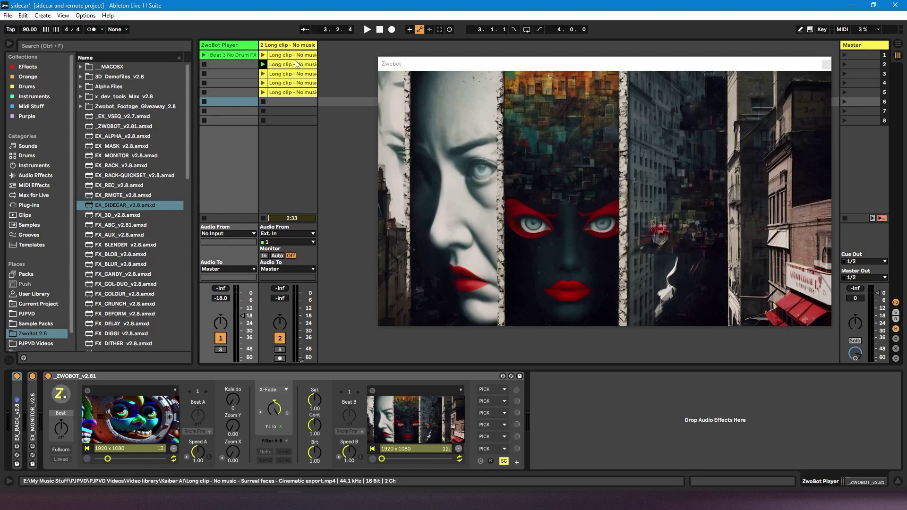
left_click(263, 67)
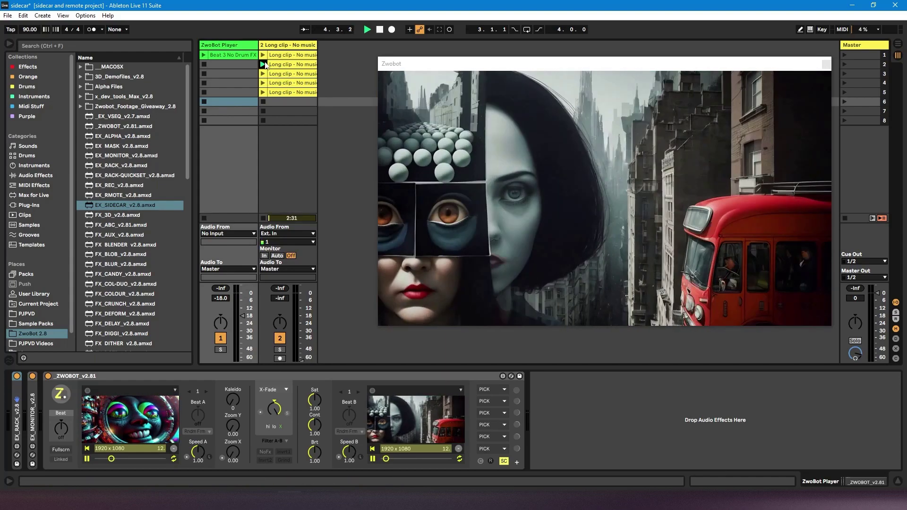
left_click(263, 64)
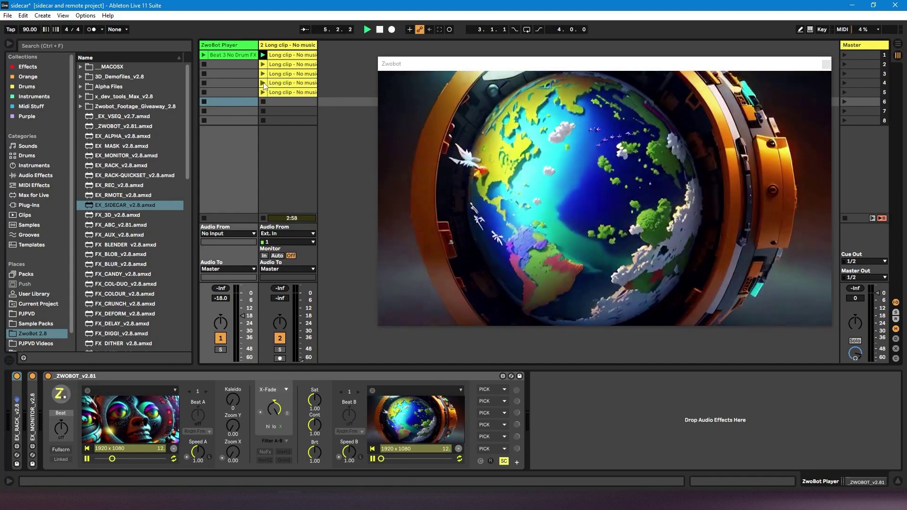
left_click(263, 83)
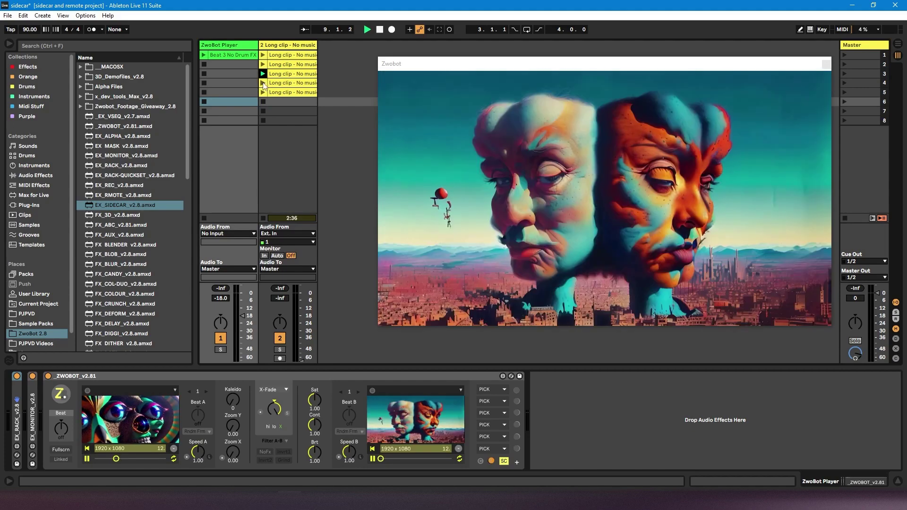
left_click(264, 74)
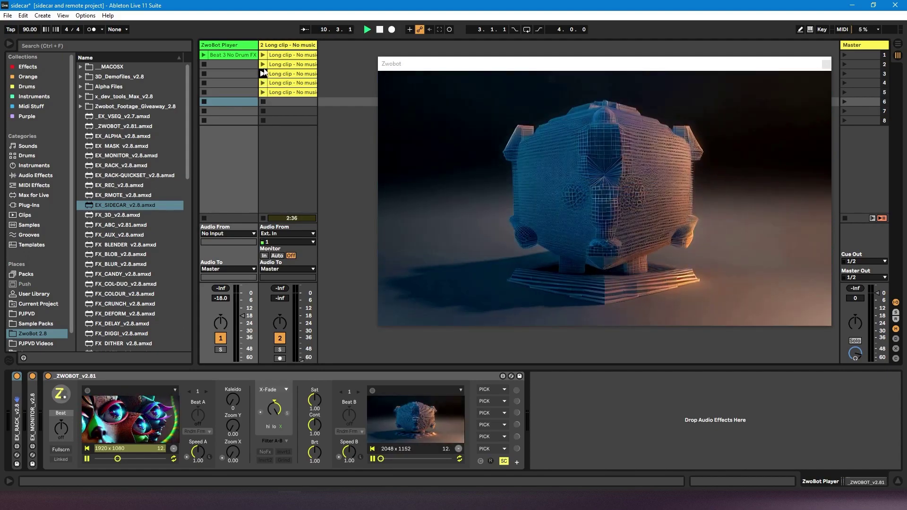
left_click(263, 65)
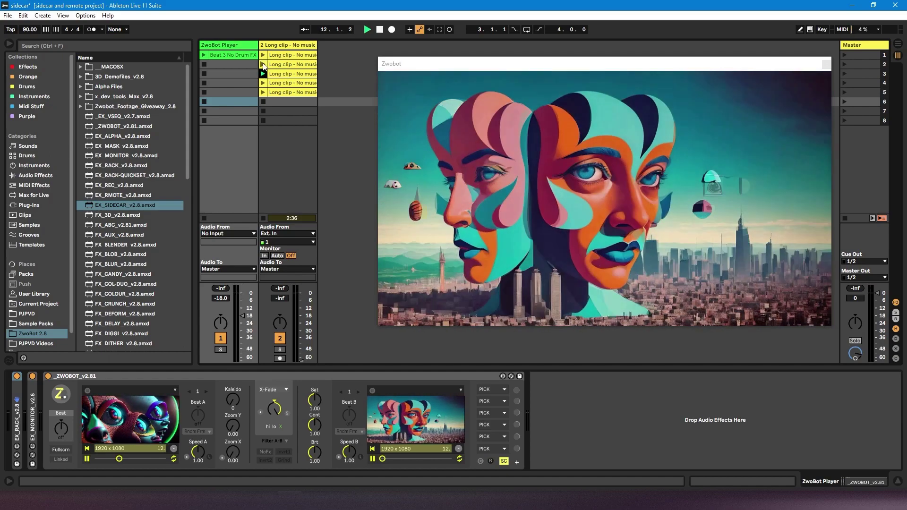
left_click(264, 75)
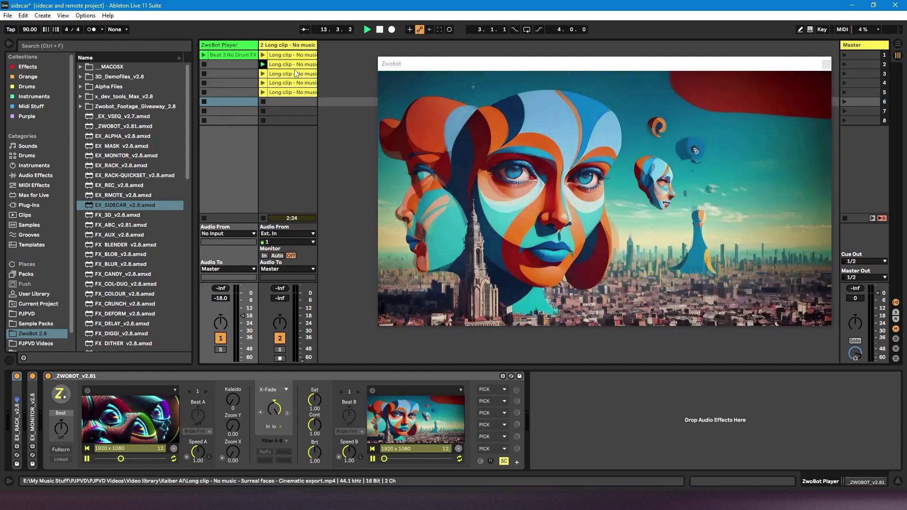
- In the ZwoBot Player's Deck-B window, drag a loop from 3.95 to 5.68
left_click(263, 74)
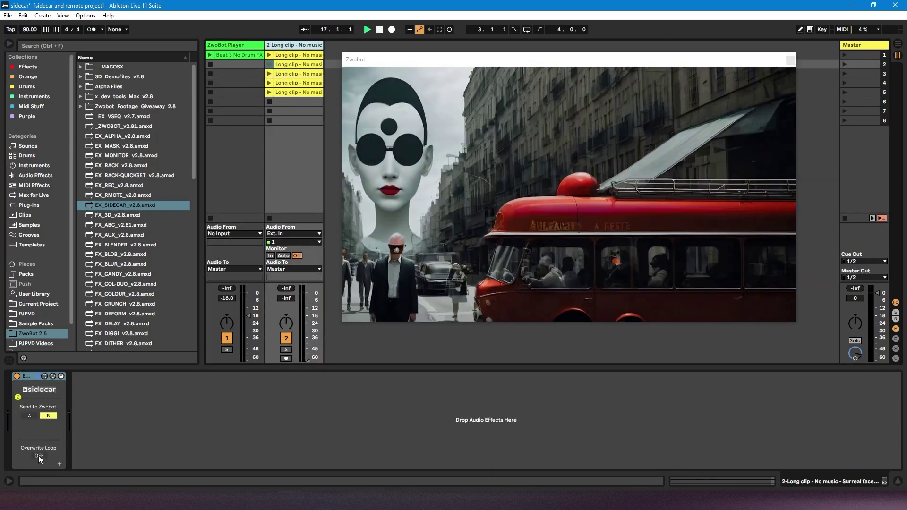
left_click(244, 46)
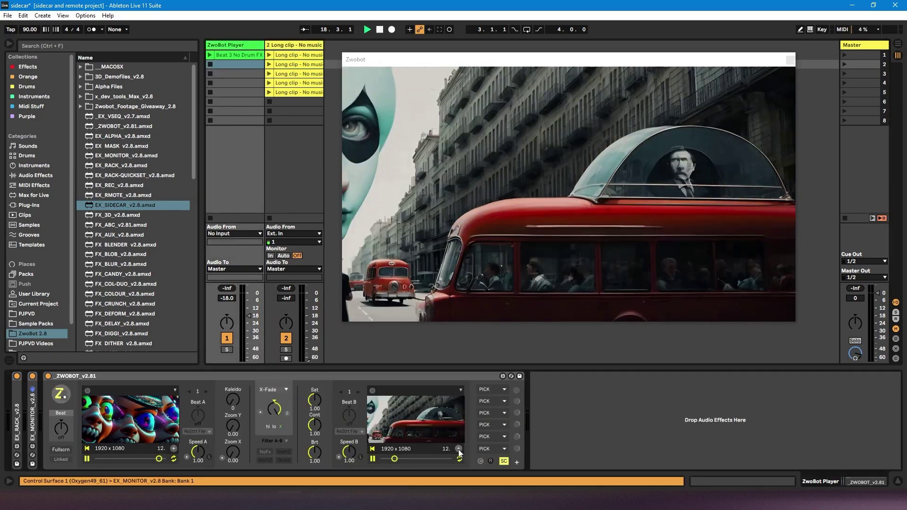
left_click(458, 450)
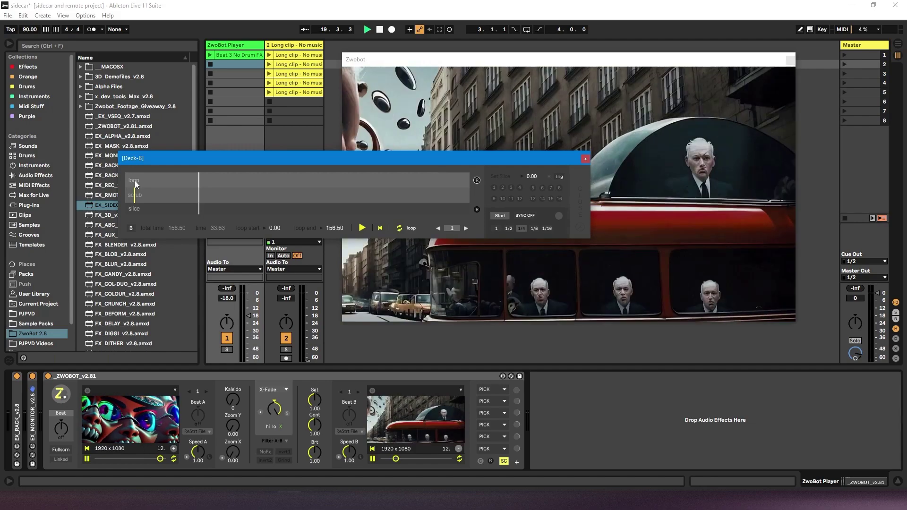
left_click_drag(134, 180, 138, 183)
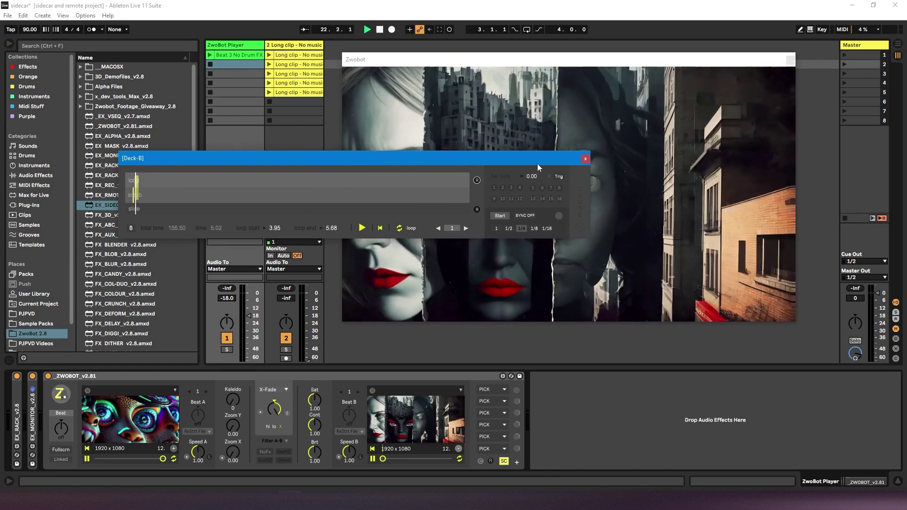
left_click(585, 159)
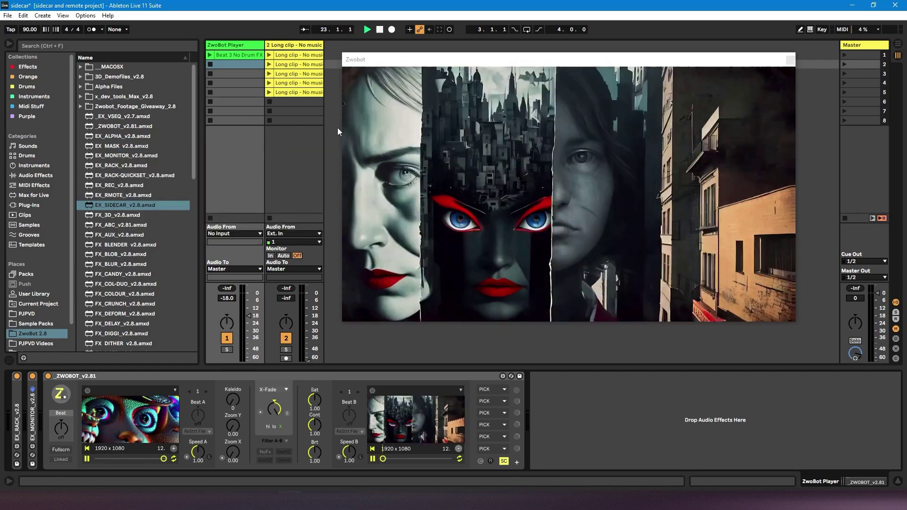
- Move the second Long clip's Start marker on track 2 to 2:30.12
left_click(290, 66)
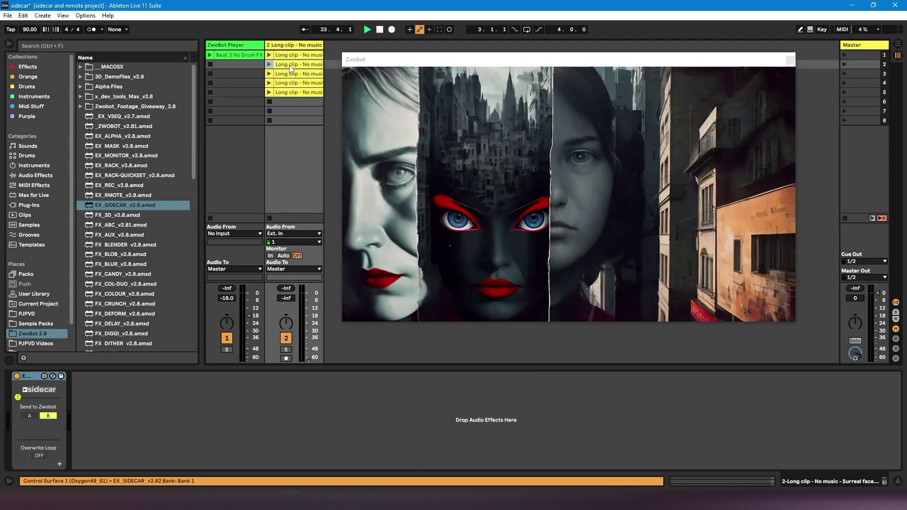
double_click(290, 66)
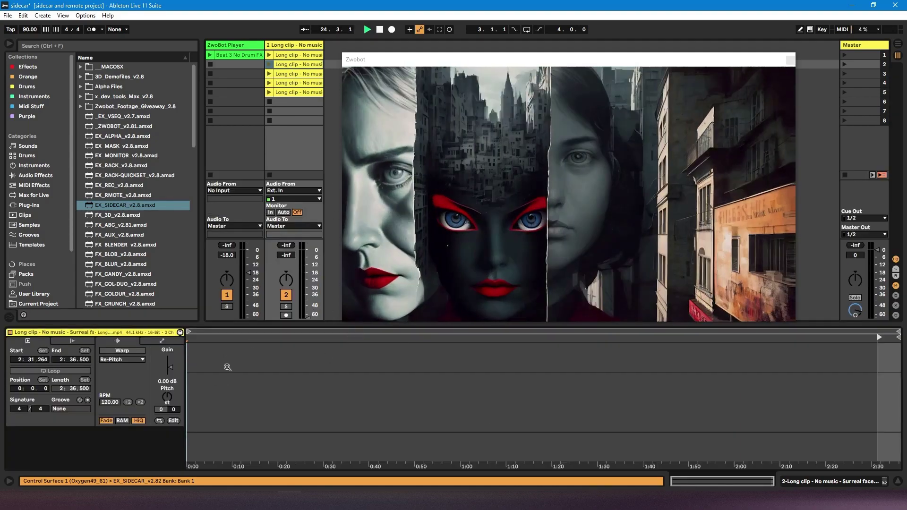
mouse_move(879, 337)
left_mouse_down()
mouse_move(676, 350)
mouse_move(352, 347)
mouse_move(874, 337)
left_mouse_up()
left_click(270, 64)
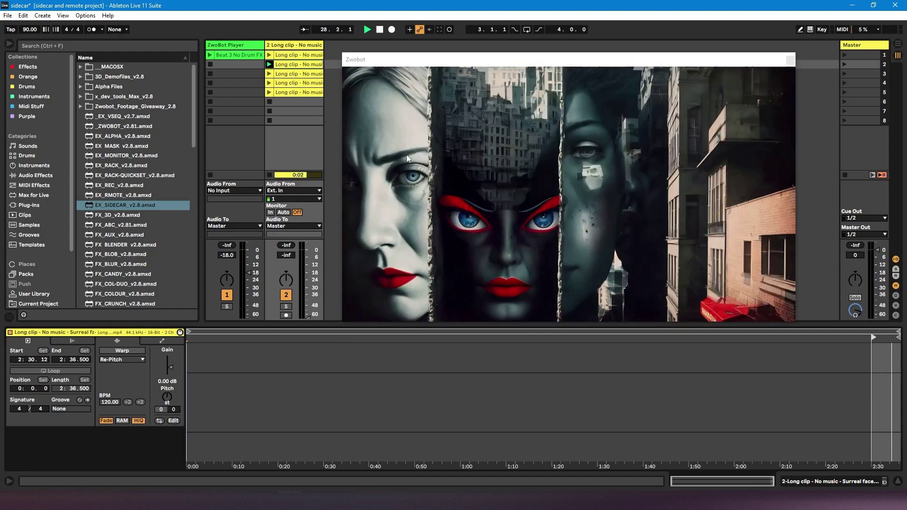
- Relaunch track 2's clips 1 and 2 and return to the sidecar device view
left_click(269, 55)
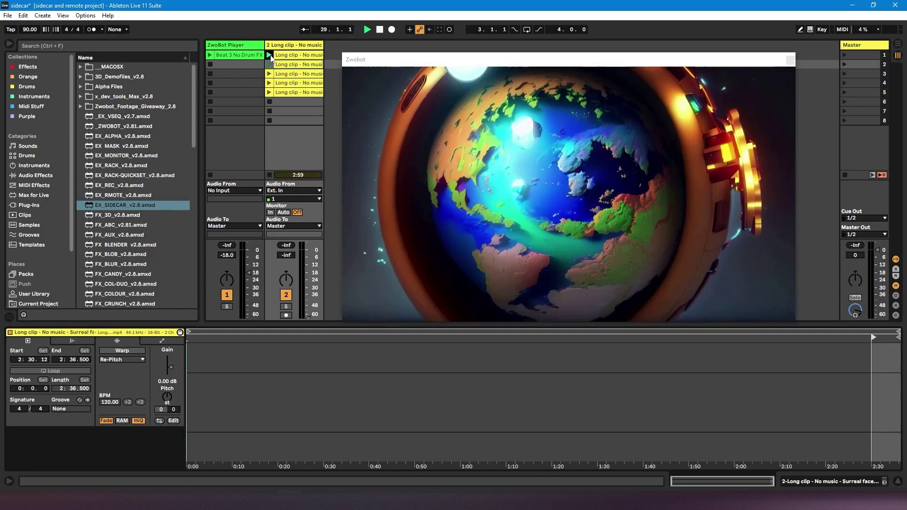
left_click(270, 64)
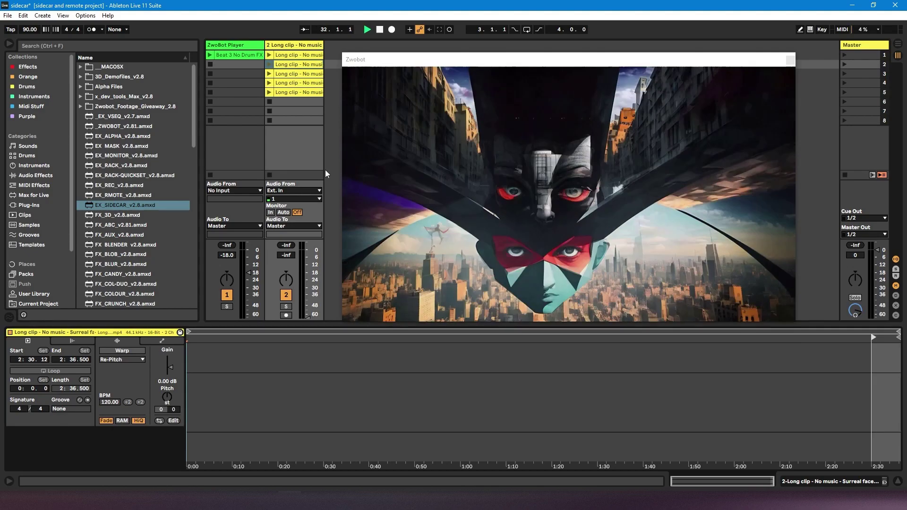
left_click(302, 186)
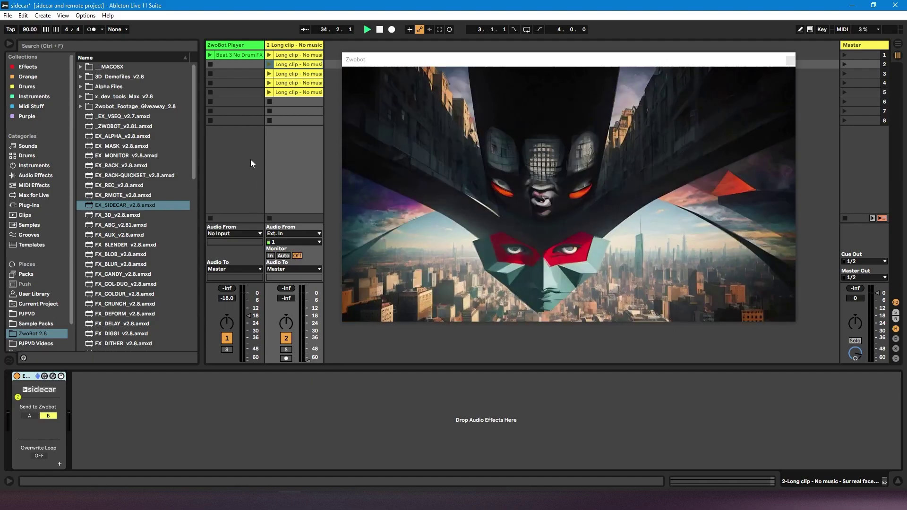
- In the ZwoBot Player's Deck-B window, drag a new loop from 5.89 to 8.48
left_click(241, 65)
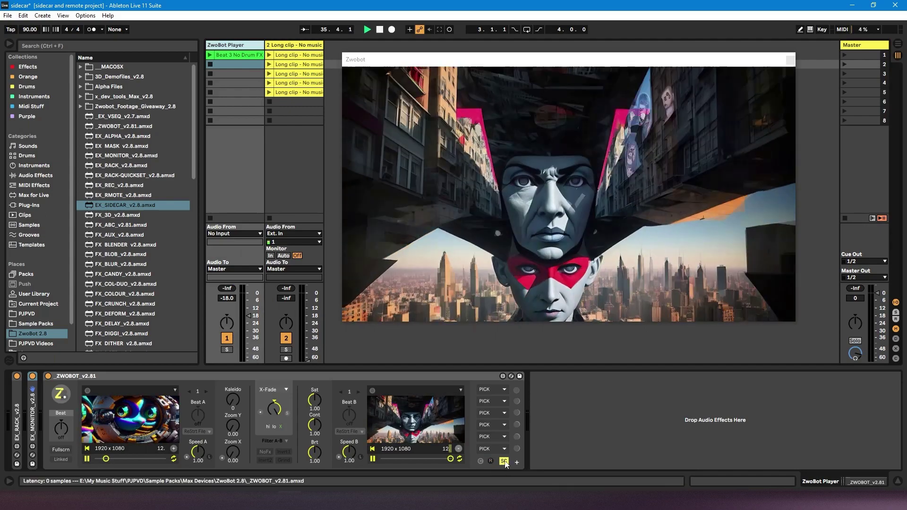
left_click(459, 450)
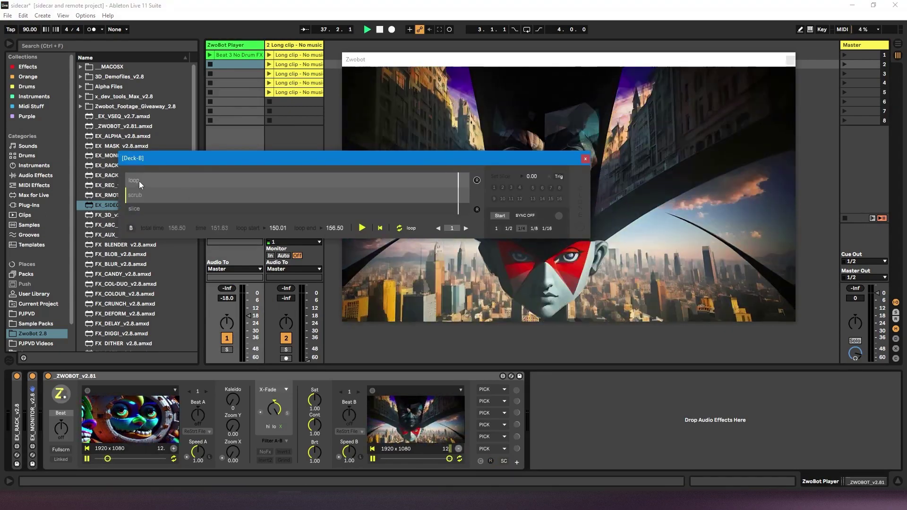
left_click_drag(139, 181, 145, 182)
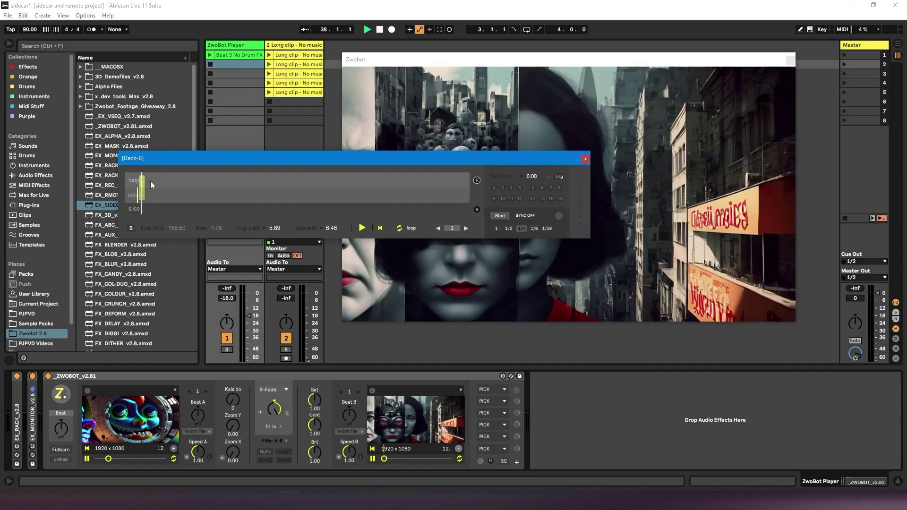
left_click(585, 159)
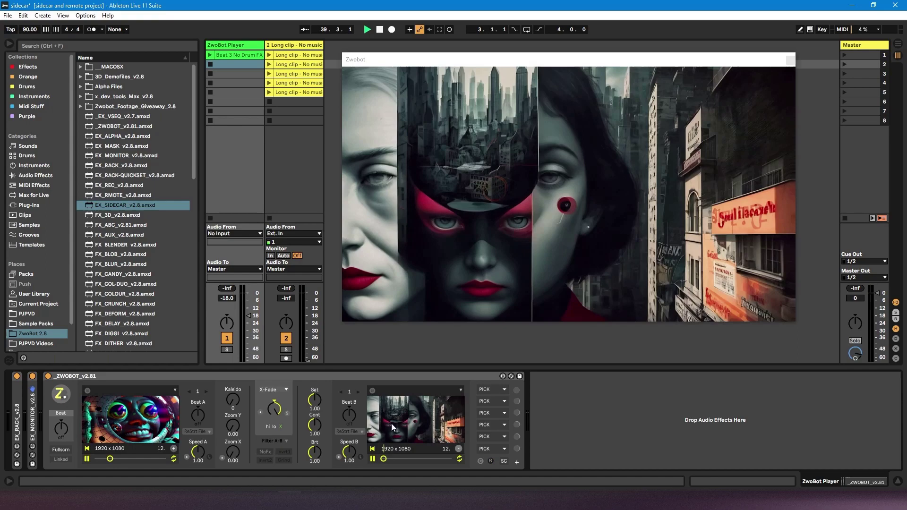
- Expand EX_RACK to show its clip list, toggle R, and relaunch track 2's second clip
double_click(18, 433)
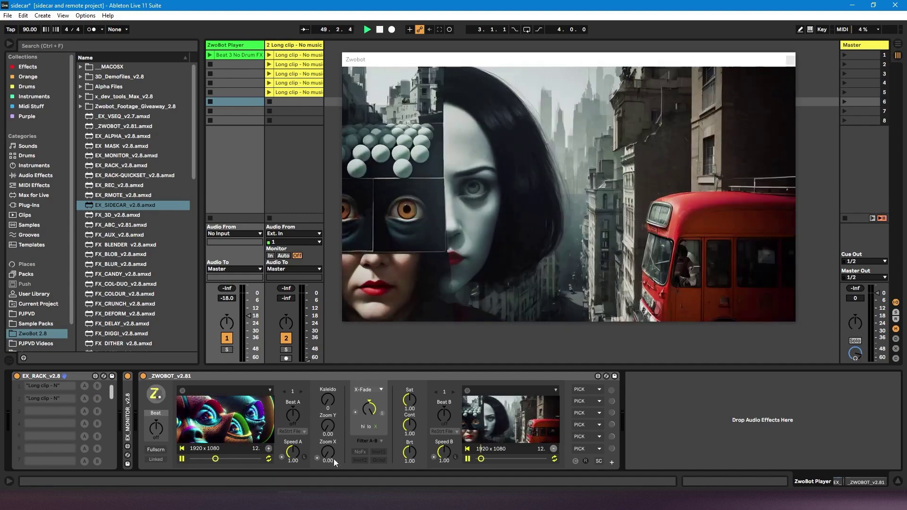
left_click(586, 461)
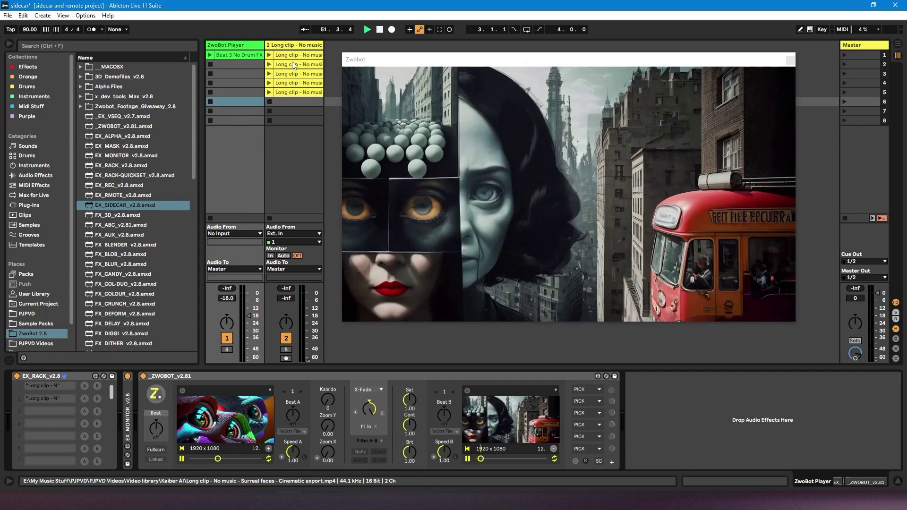
left_click(294, 65)
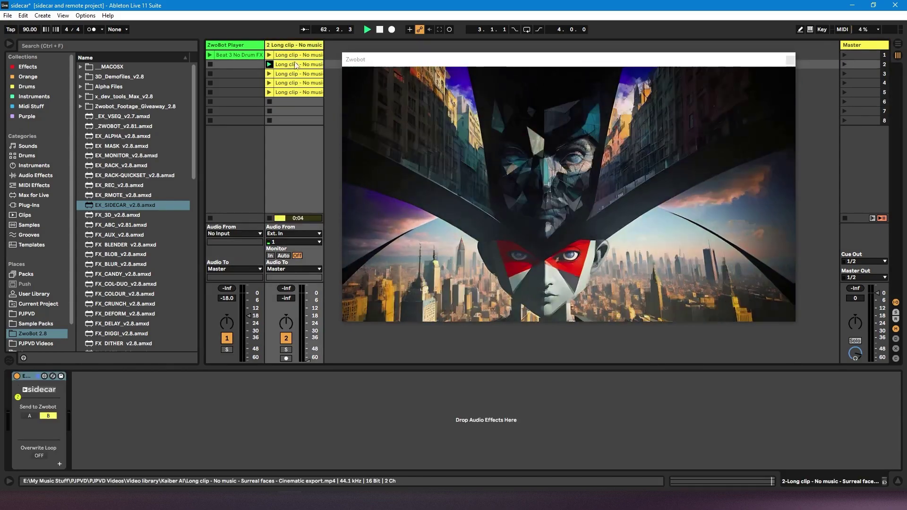
- Turn SC off on the ZwoBot Player and send chain row 2's long clip to Deck B
left_click(238, 65)
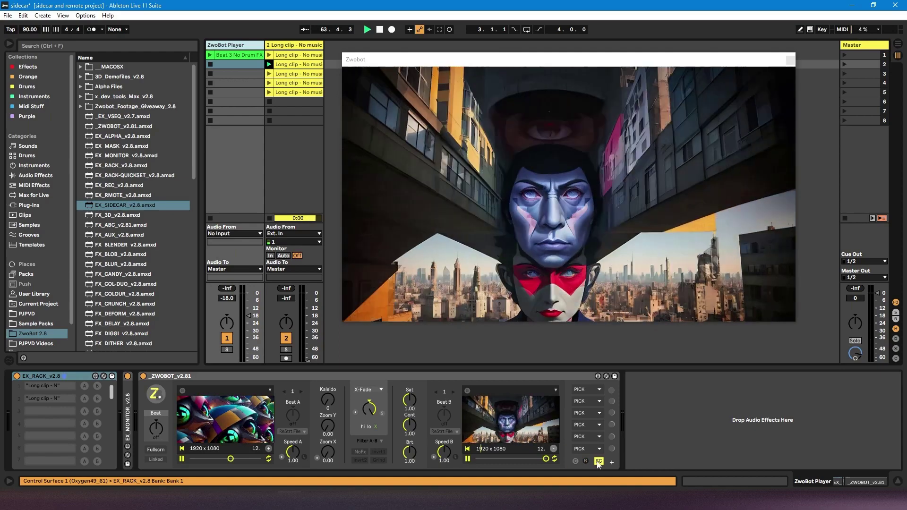
left_click(598, 462)
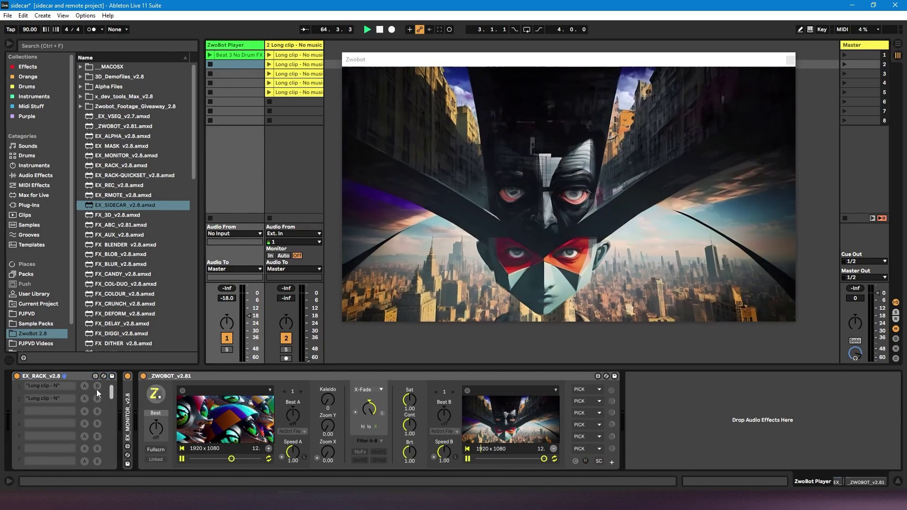
left_click(96, 396)
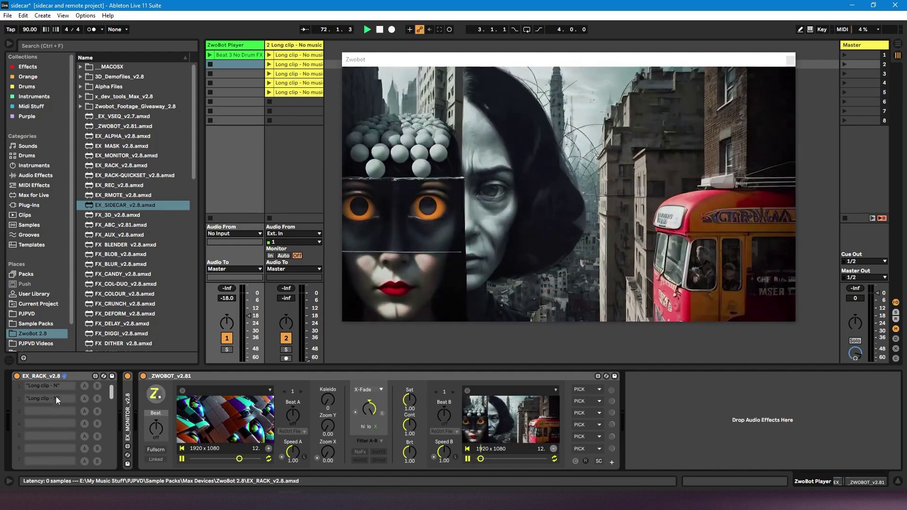
- Check the sidecar and ZwoBot Player devices, then relaunch track 2's second clip
left_click(297, 47)
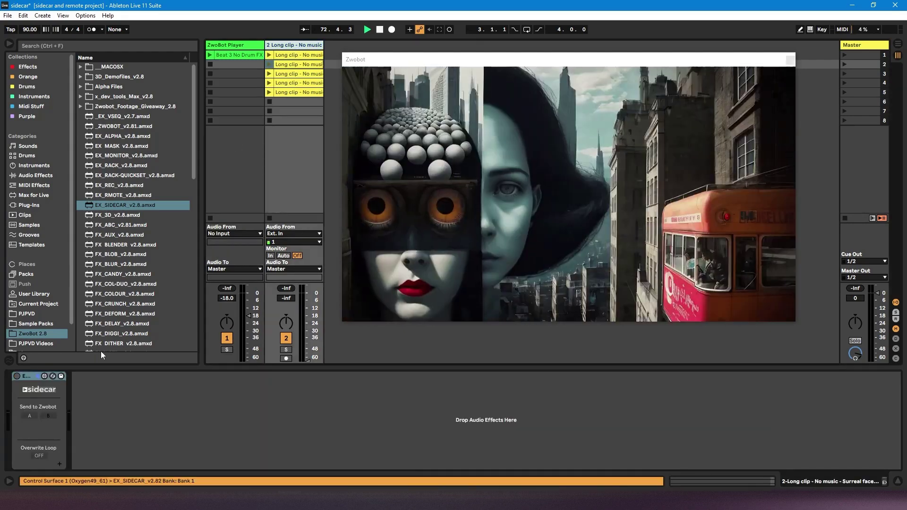
left_click(245, 51)
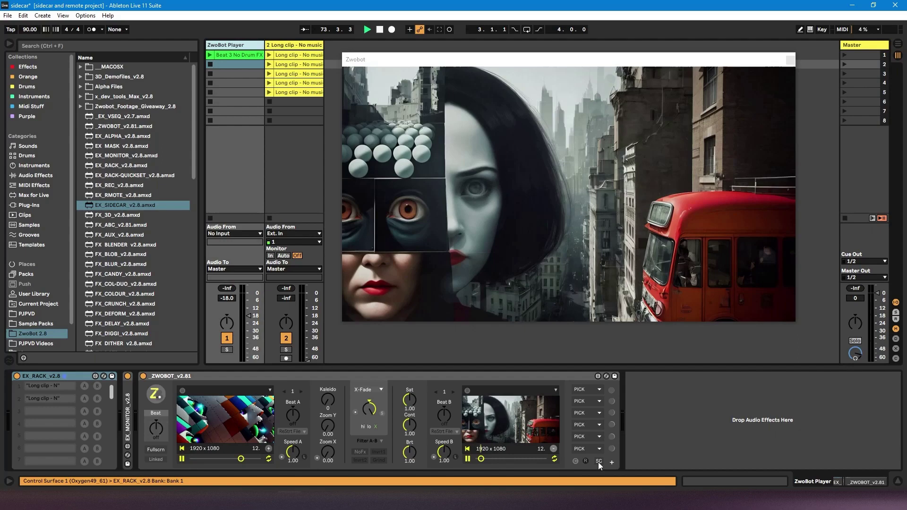
left_click(293, 156)
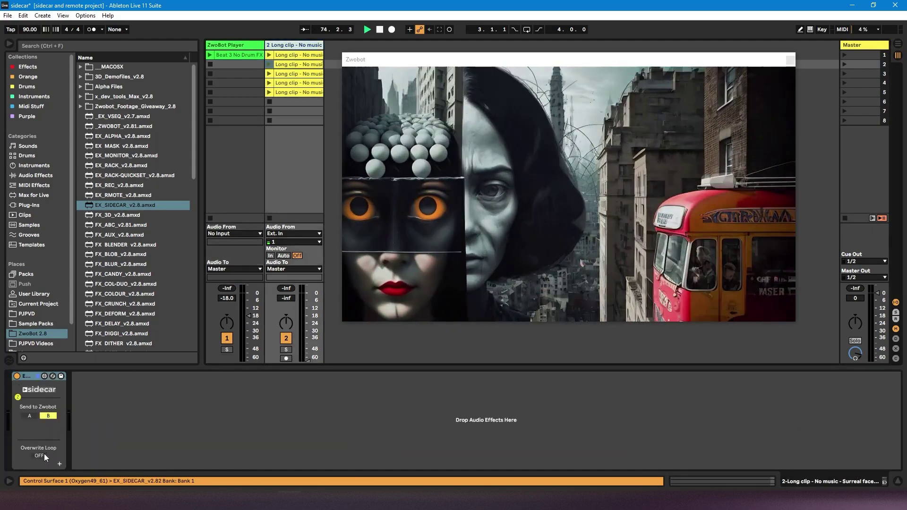
left_click(249, 48)
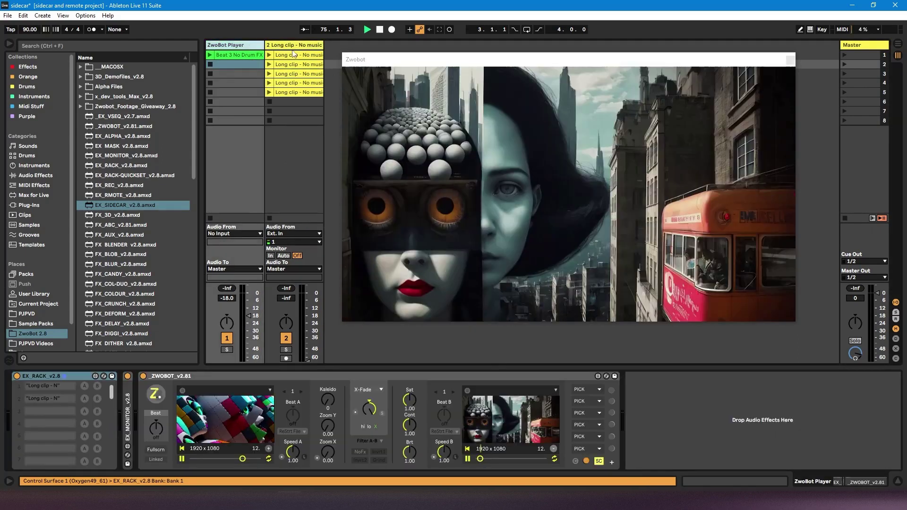
left_click(288, 45)
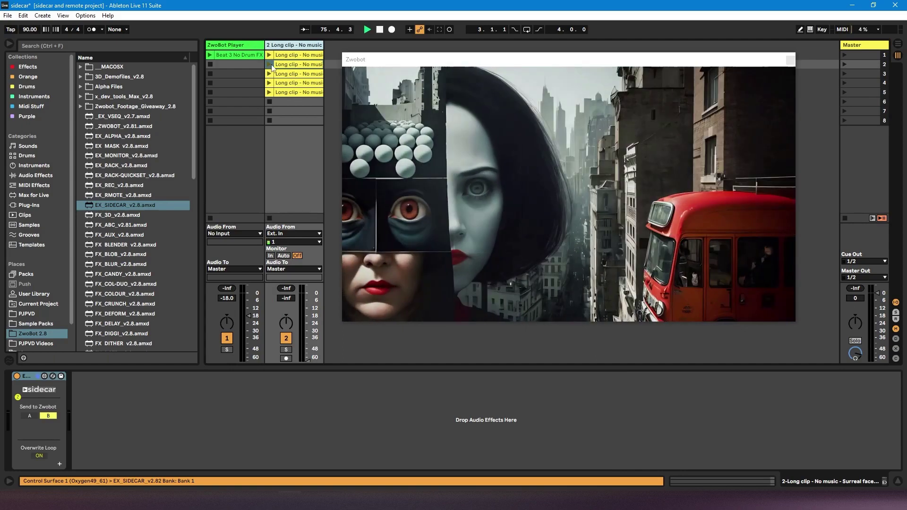
left_click(269, 65)
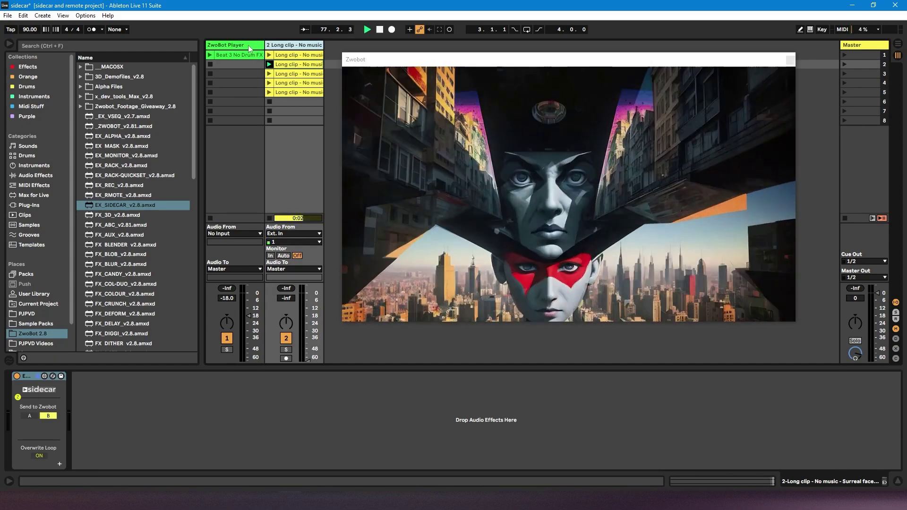
- Use EX_RACK's B buttons to switch Deck B to other long clips, ending on city-and-faces
left_click(248, 44)
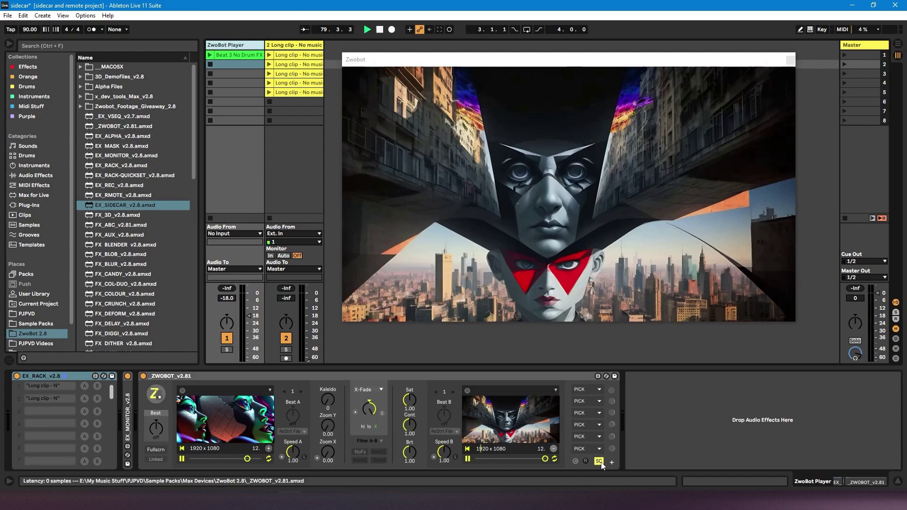
left_click(95, 388)
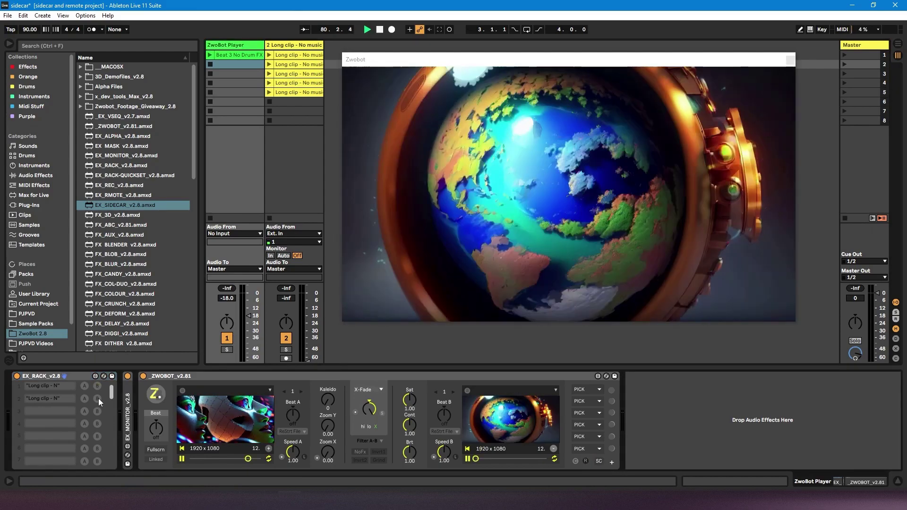
left_click(98, 398)
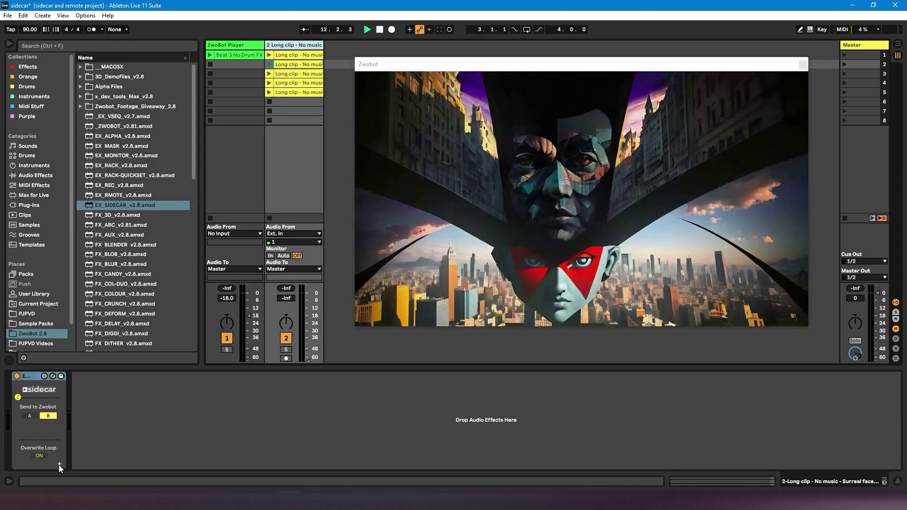
- Expand the EX_SIDECAR info panel and launch the Long clip in track 2's fifth slot
left_click(59, 464)
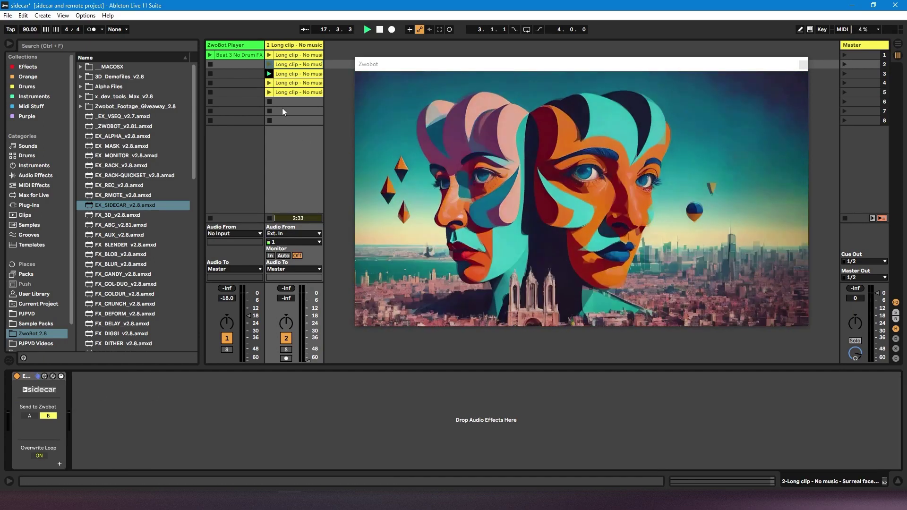
left_click(270, 94)
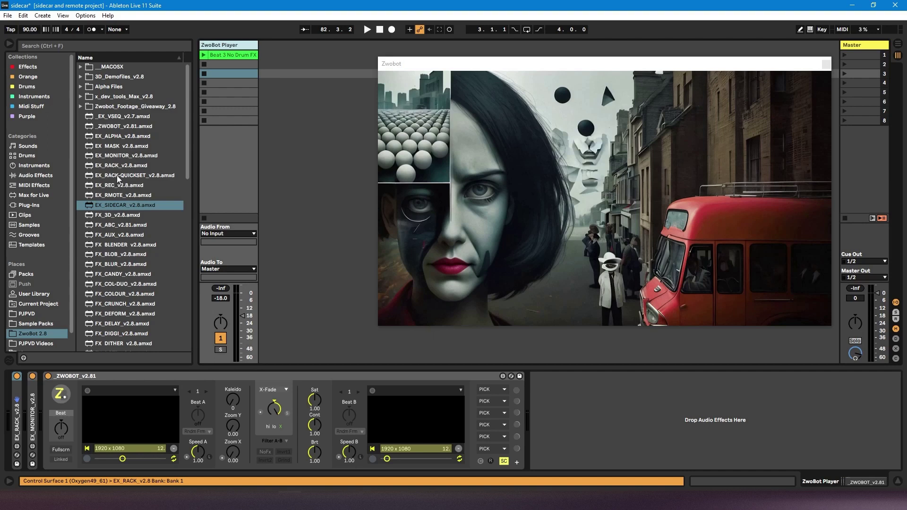
- Insert a second MIDI track, load EX_RACK-QUICKSET_v2.8 onto it, and browse the PJPVD folder
left_click(117, 176)
right_click(283, 99)
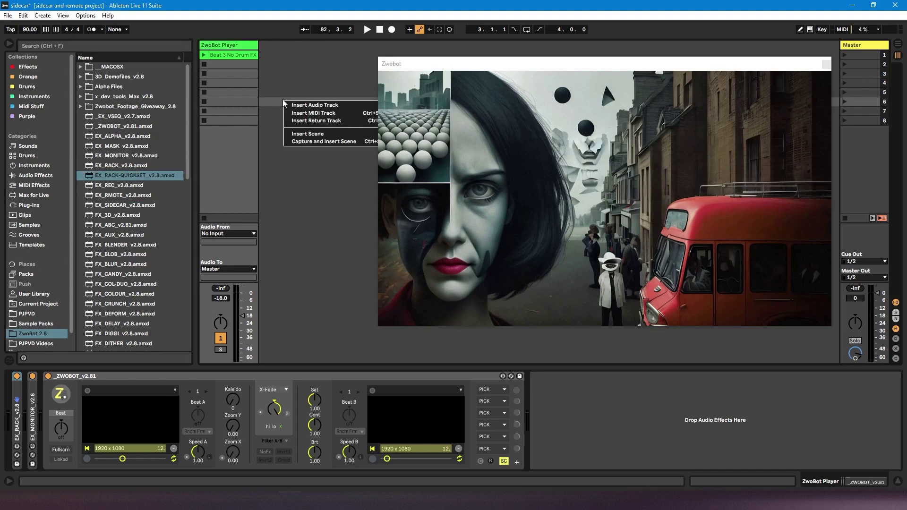
left_click(293, 112)
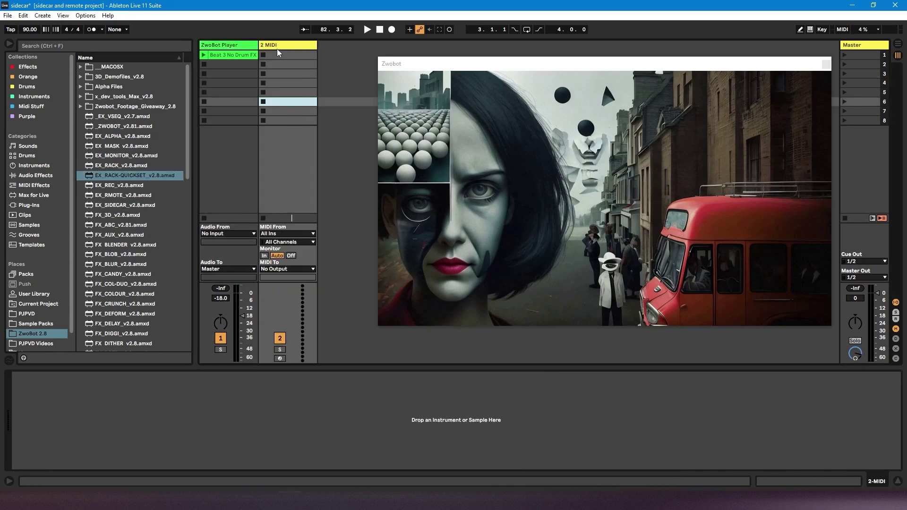
left_click_drag(114, 174, 126, 415)
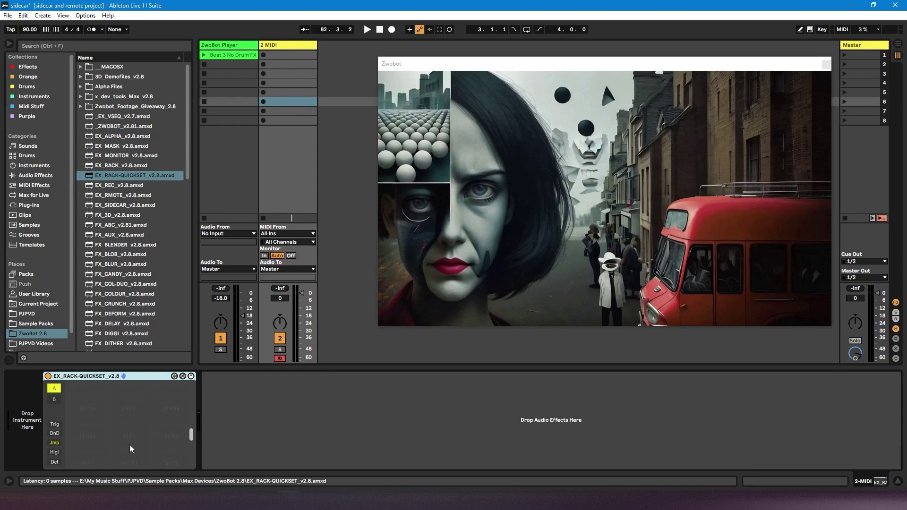
left_click(27, 314)
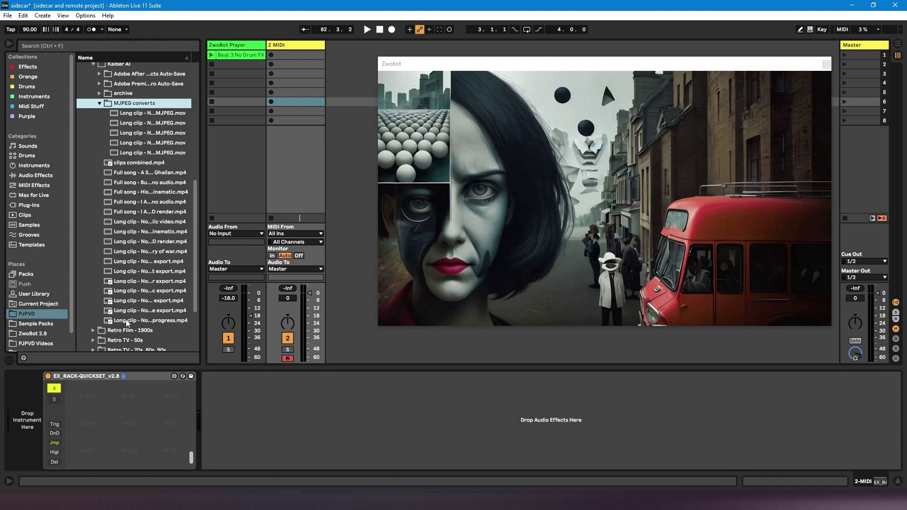
- Load long-clip videos from PJPVD onto Quickset pads 46 C2, 47 C#2 and 44 E2
left_click_drag(127, 323, 131, 452)
left_click_drag(149, 300, 88, 423)
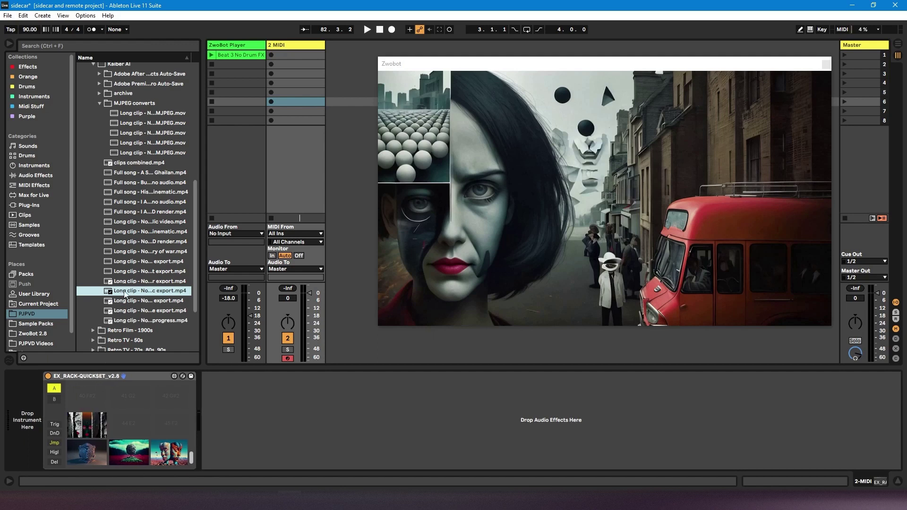
left_click_drag(125, 281, 127, 420)
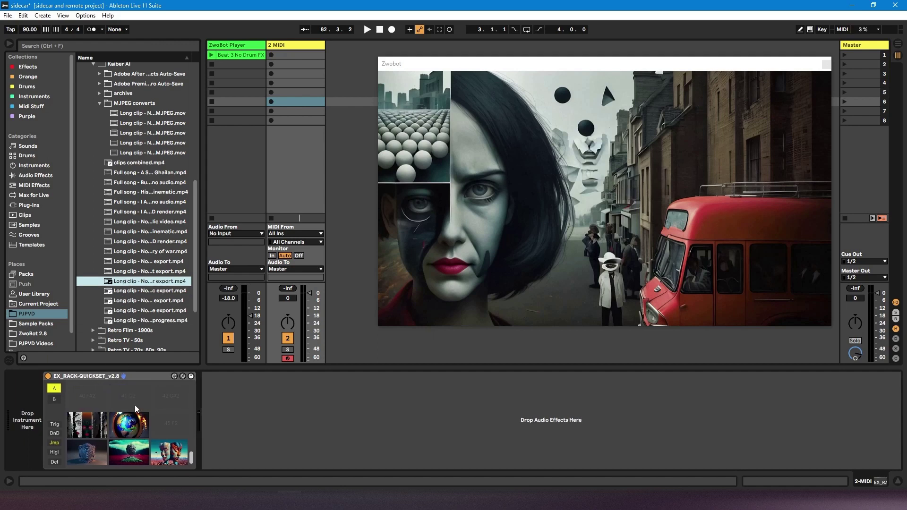
- Create an empty MIDI clip in slot 1 and show note labels on the rack's video pads
double_click(289, 55)
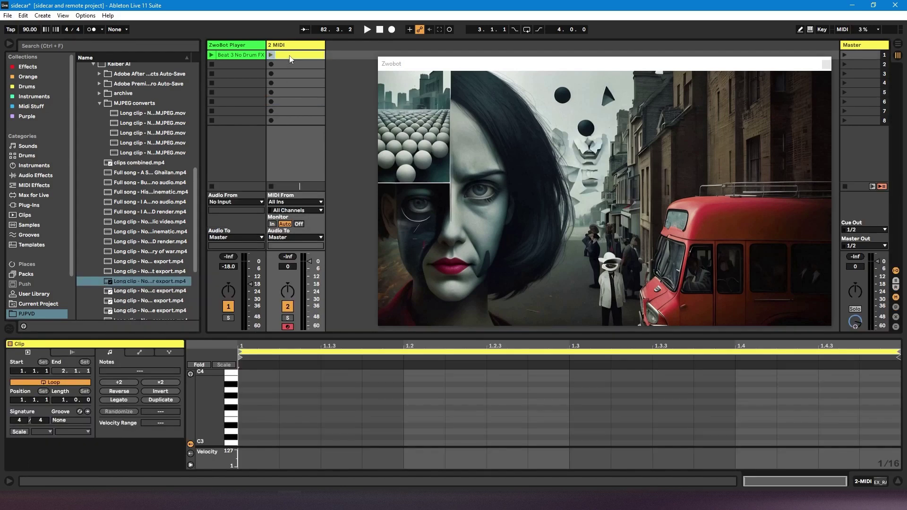
scroll(250, 429, "down", 5)
key("shift+Tab")
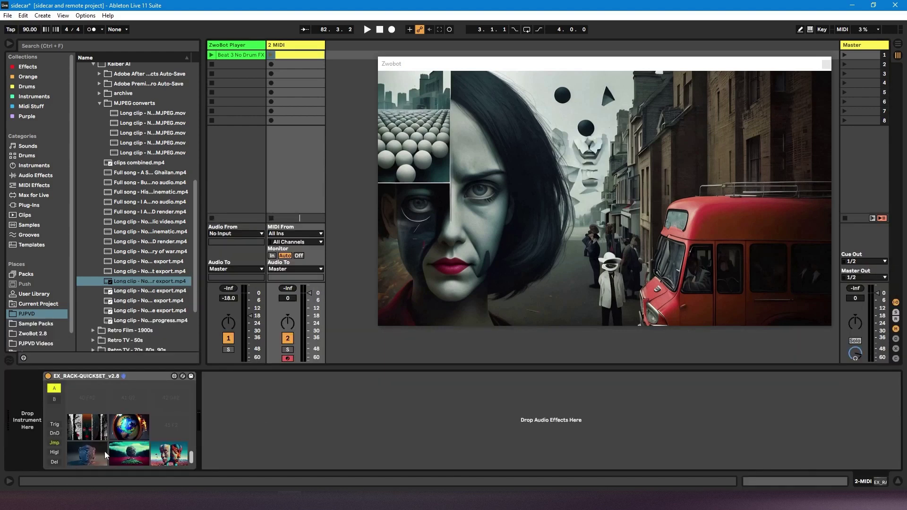
left_click(56, 454)
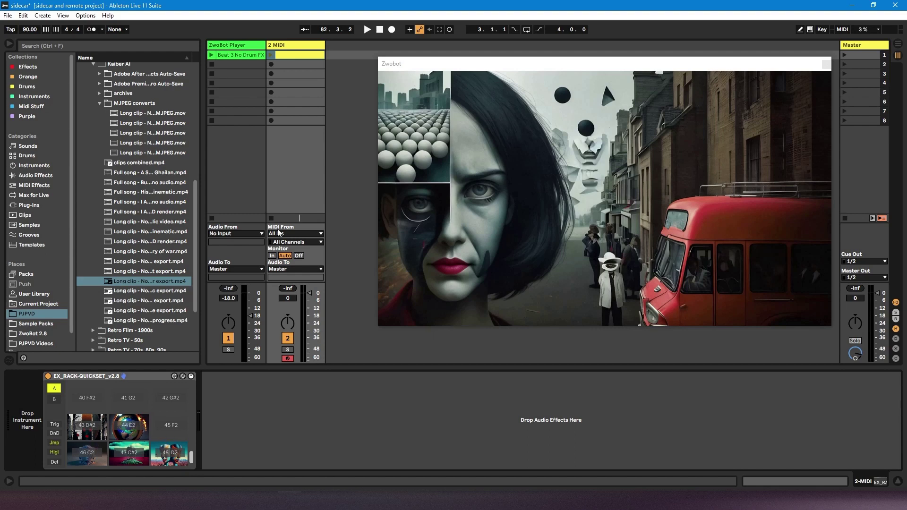
- Draw a C2 note in the first clip, stretched across the whole clip
double_click(289, 56)
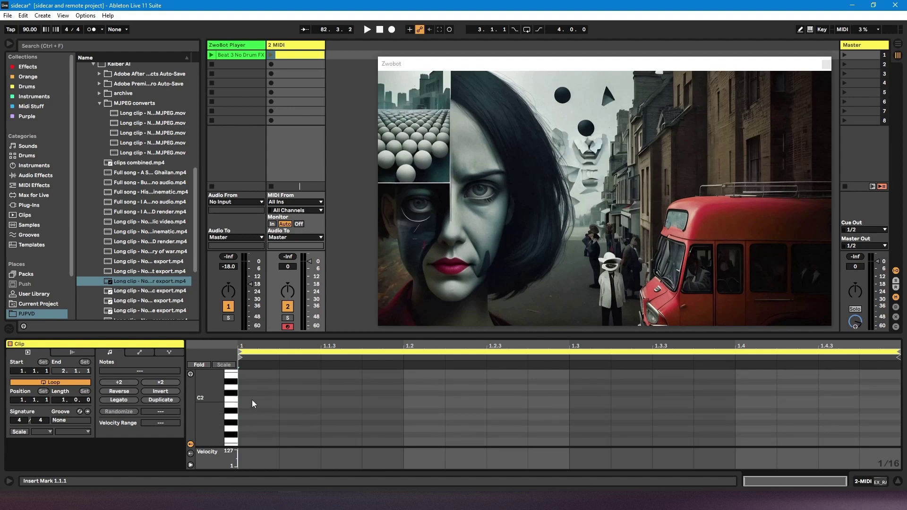
double_click(252, 400)
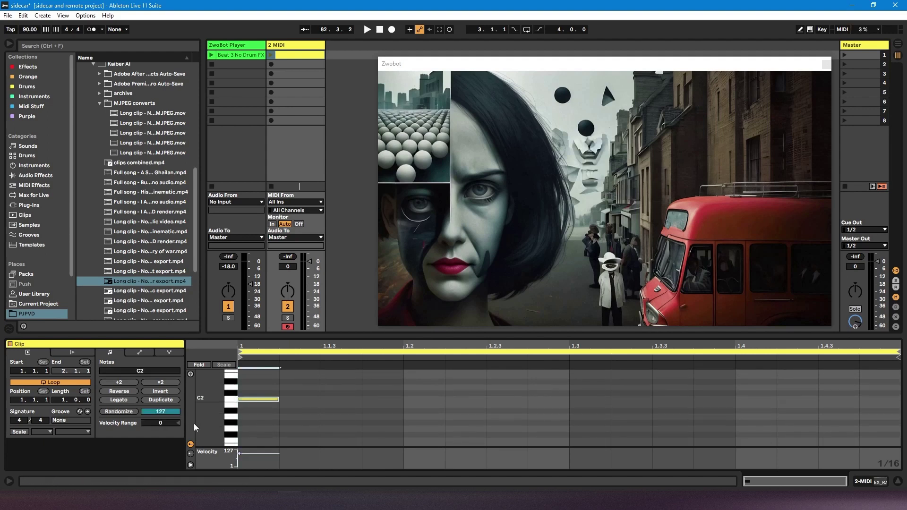
left_click(125, 400)
left_click(298, 57)
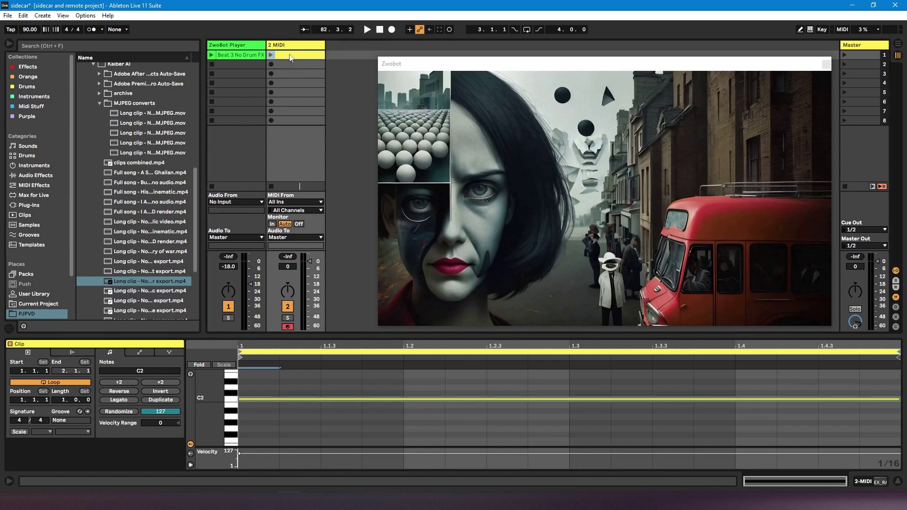
- Copy the clip into slot 2 and transpose its note up to C#2
left_click_drag(290, 59, 288, 64)
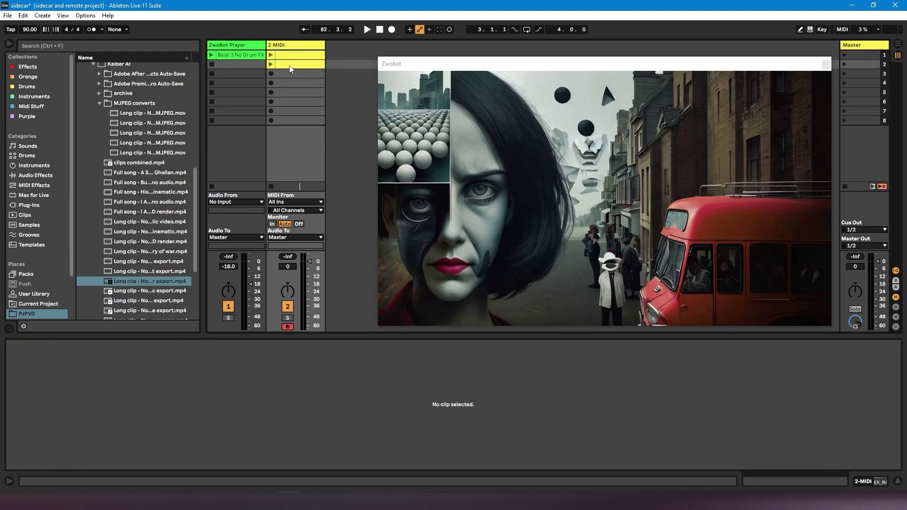
left_click(294, 65)
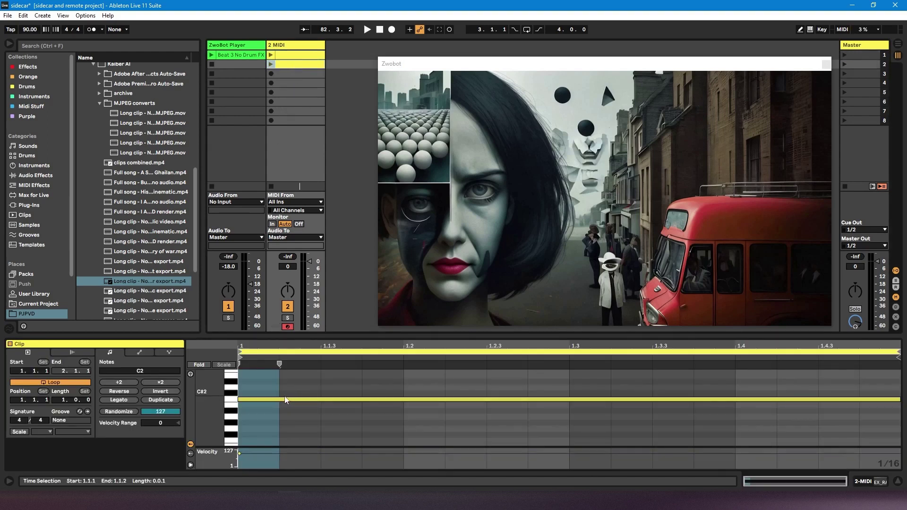
left_click(283, 399)
left_click(285, 400)
key("Up")
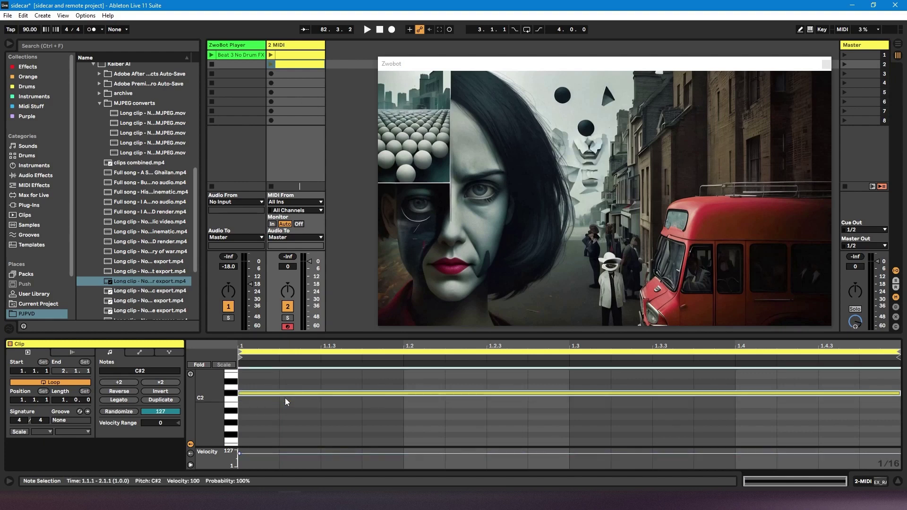
- Copy the clip into slots 3–5 with notes raised to D2, D#2 and E2
left_click_drag(290, 67, 293, 74)
left_click_drag(258, 392, 257, 389)
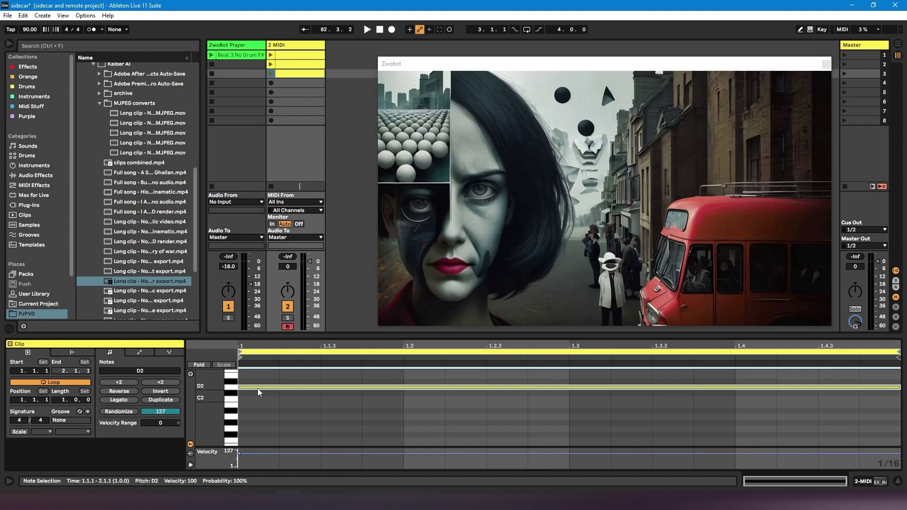
left_click_drag(285, 77, 288, 83)
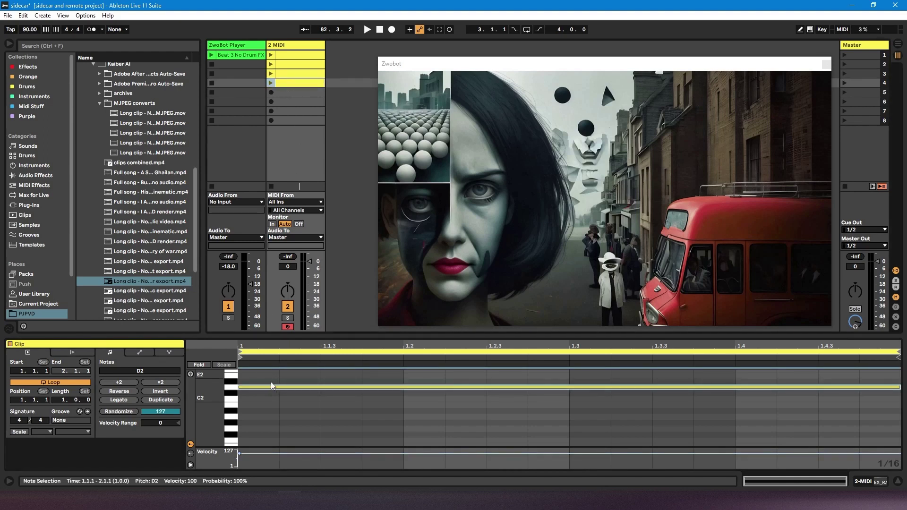
left_click_drag(271, 387, 269, 381)
left_click_drag(293, 83, 293, 92)
left_click_drag(272, 382, 271, 377)
key("shift+Tab")
left_click(271, 55)
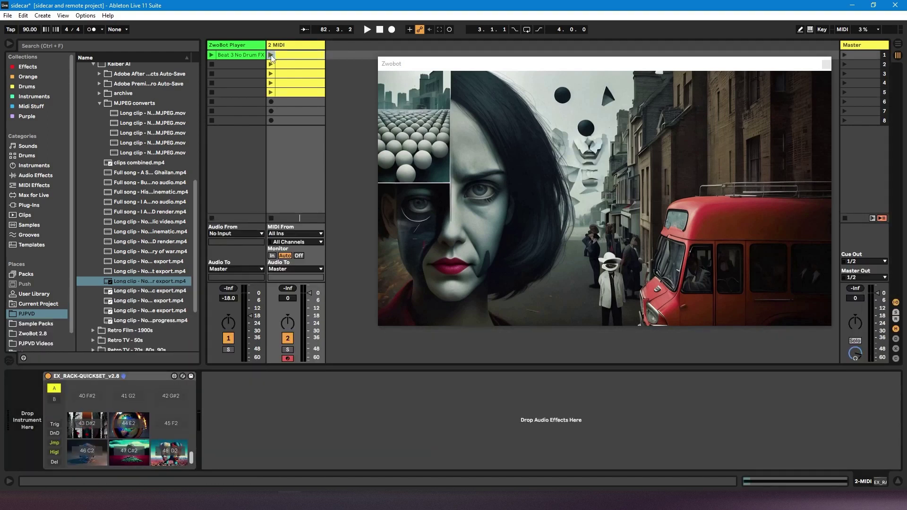
- Nudge the ZwoBot Player's A/B crossfade slightly, then return to the 2 MIDI track's rack
left_click(247, 55)
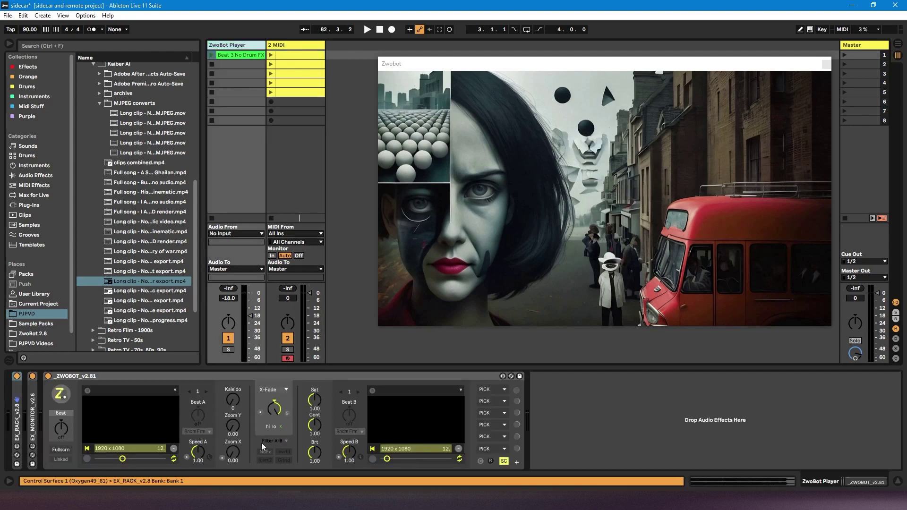
left_click(273, 413)
left_click_drag(273, 413, 273, 411)
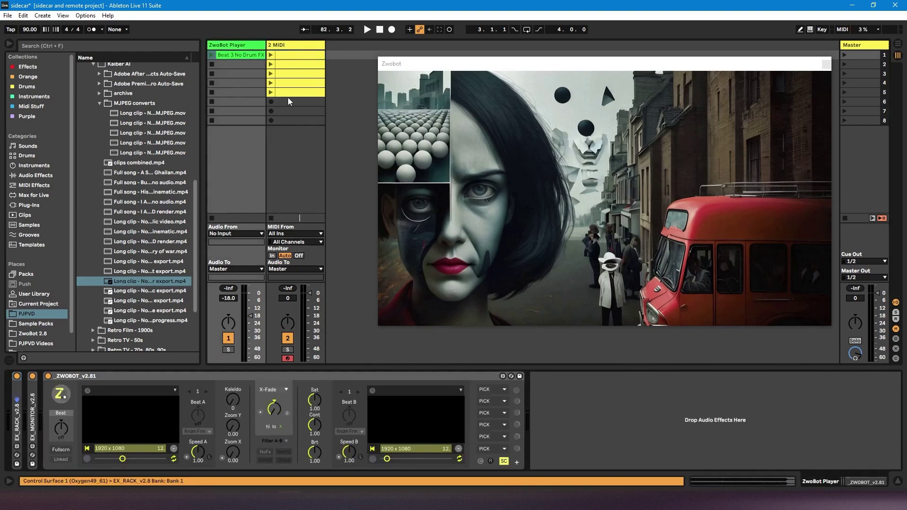
left_click(294, 49)
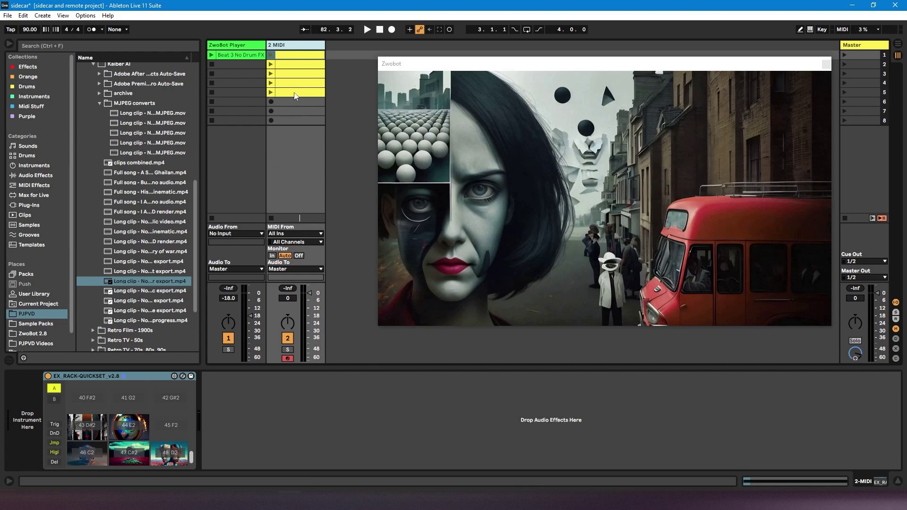
- Launch the 2 MIDI clips in rows 1, 3, 4 and 5 to switch Zwobot videos
left_click(270, 55)
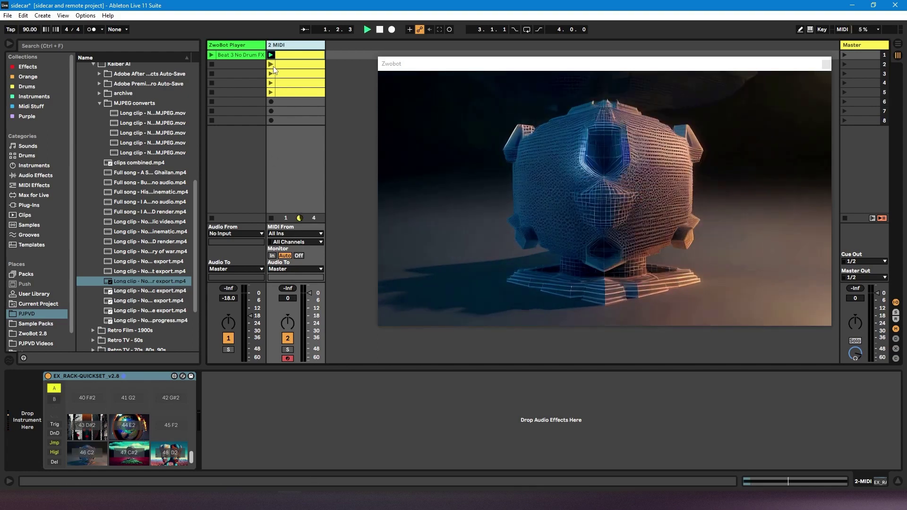
left_click(271, 73)
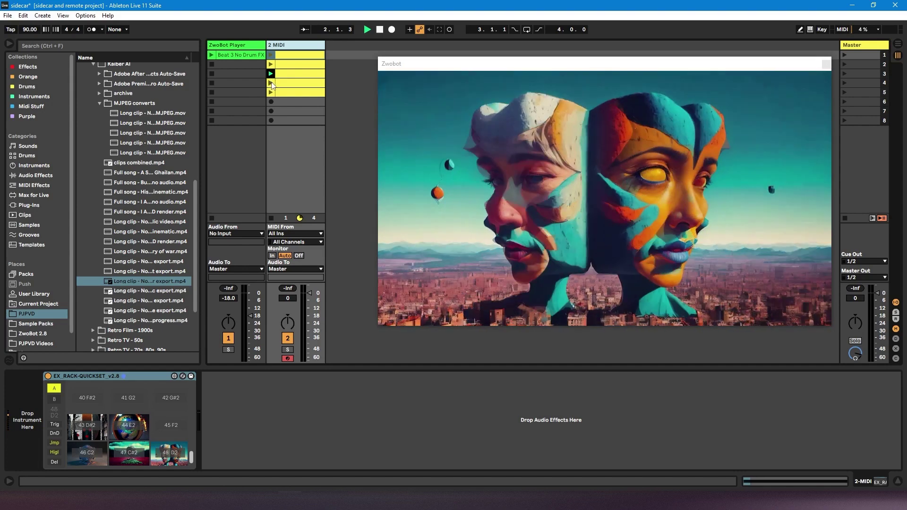
left_click(271, 83)
left_click(269, 92)
left_click(273, 84)
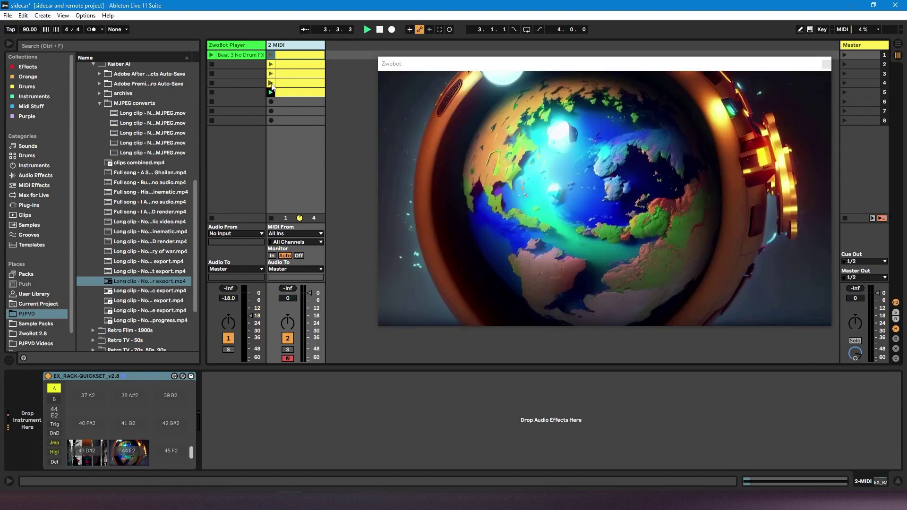
left_click(271, 55)
left_click(273, 73)
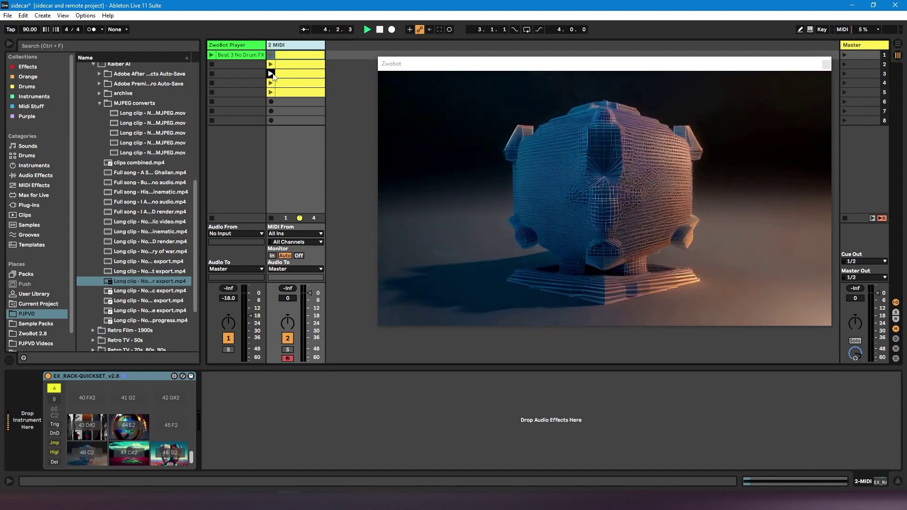
left_click(273, 83)
left_click(271, 92)
- Keep alternating between the row 3, 4 and 5 clips, ending with the row 5 clip selected
left_click(273, 74)
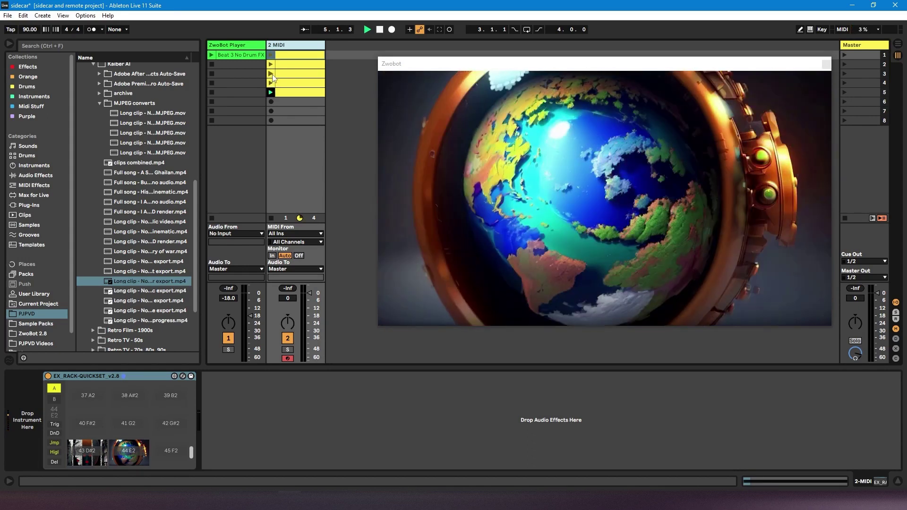
left_click(273, 84)
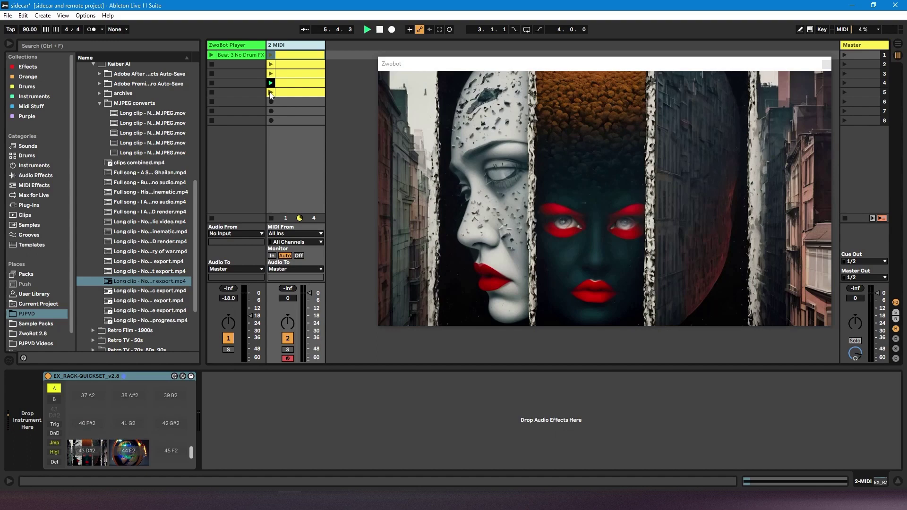
left_click(272, 93)
left_click(272, 84)
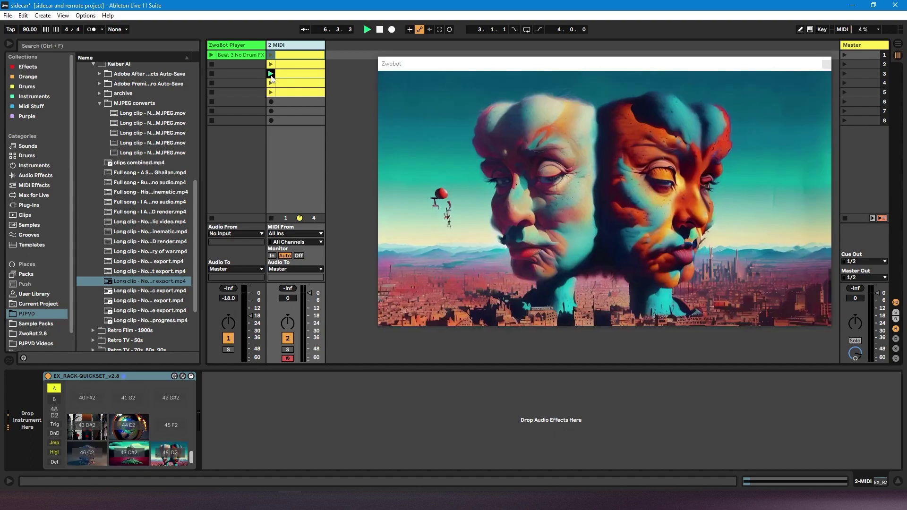
left_click(273, 74)
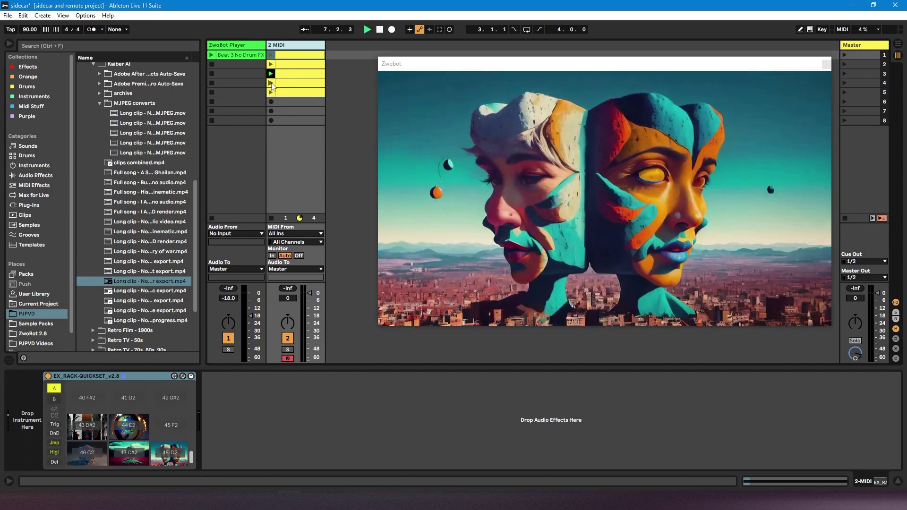
left_click(272, 83)
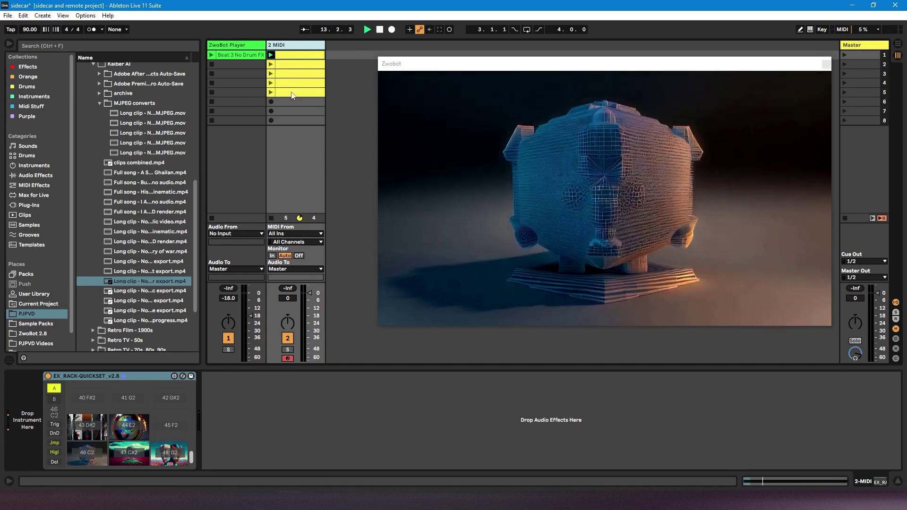
left_click(292, 94)
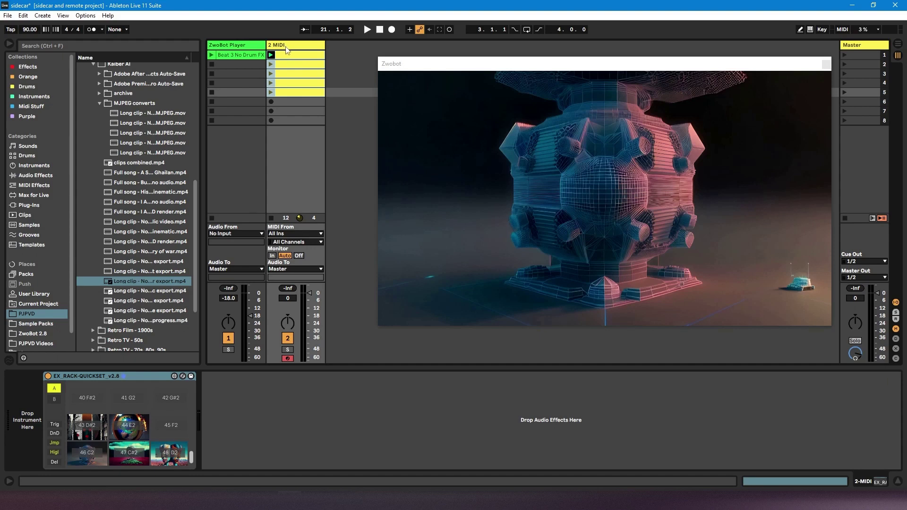
- Give the five clips an unlinked Next follow action at 0.1.0 and play from clip 1
key("shift+Tab")
left_click(67, 353)
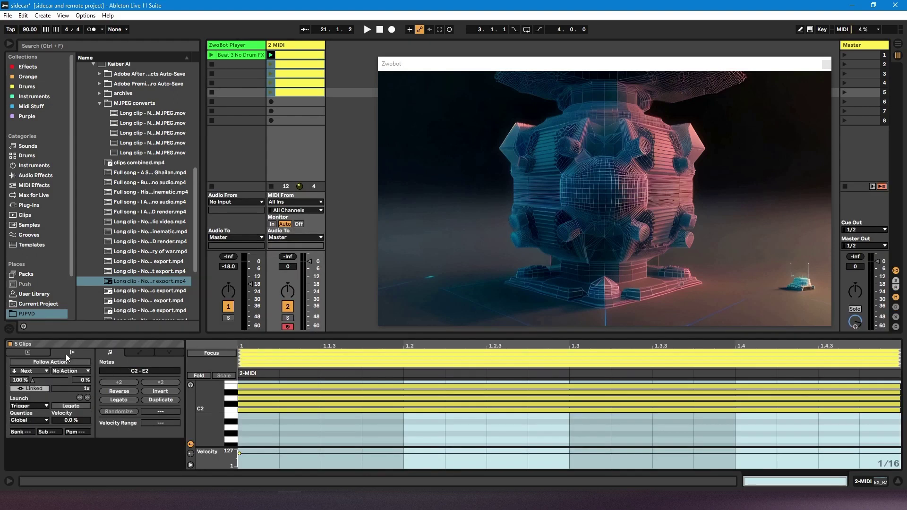
left_click(62, 363)
left_click(28, 371)
left_click(41, 391)
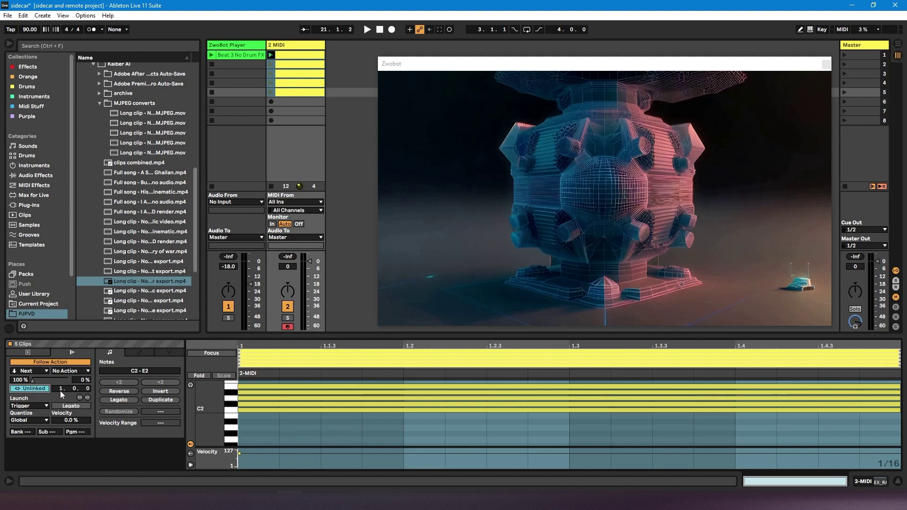
left_click(77, 388)
left_click(61, 390)
type("0.")
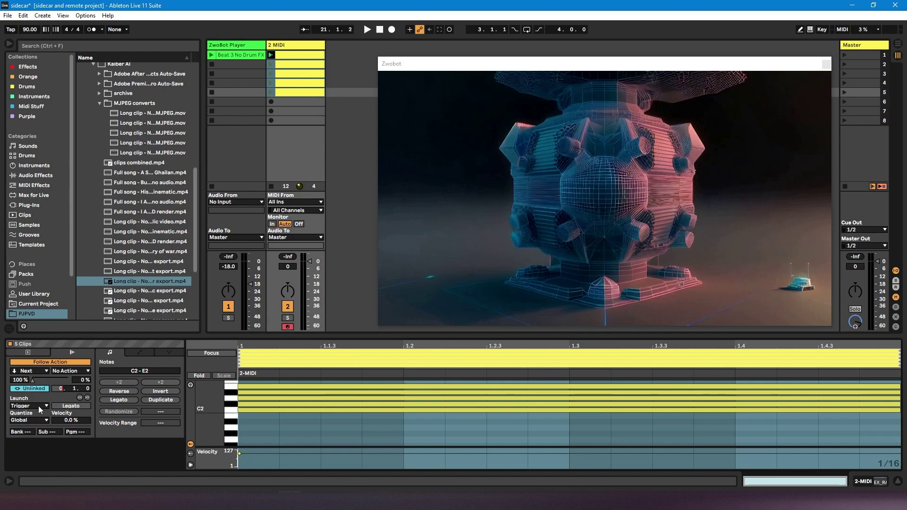
left_click(44, 344)
left_click(270, 103)
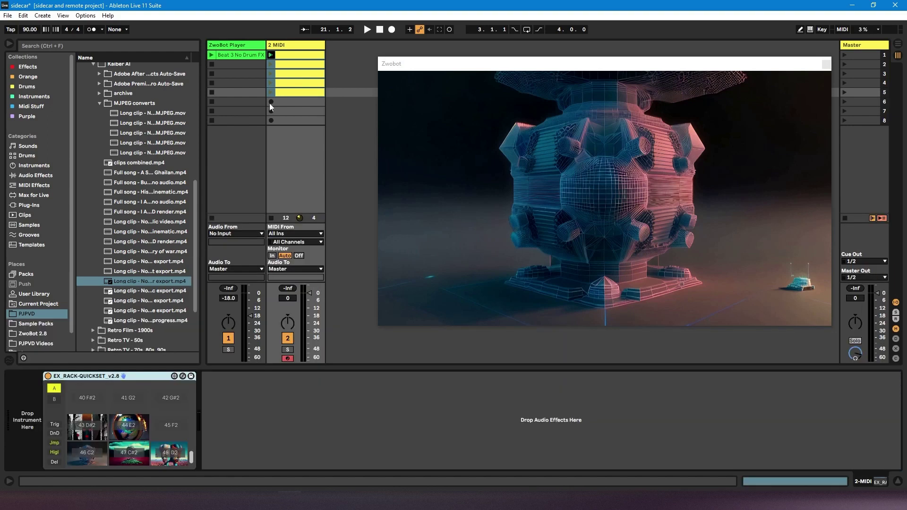
left_click(272, 56)
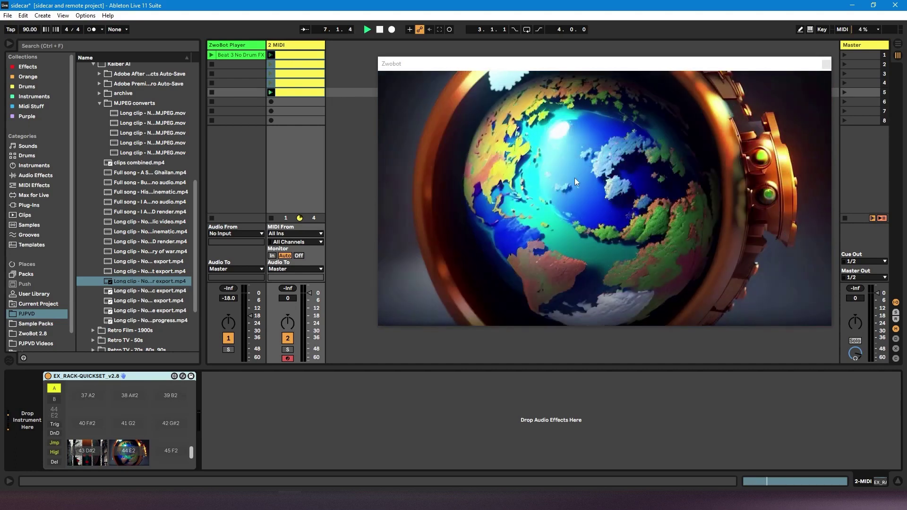
- Set _ZWOBOT_v2.81's Beat A mode to random-frame jumps and start playback
left_click(238, 45)
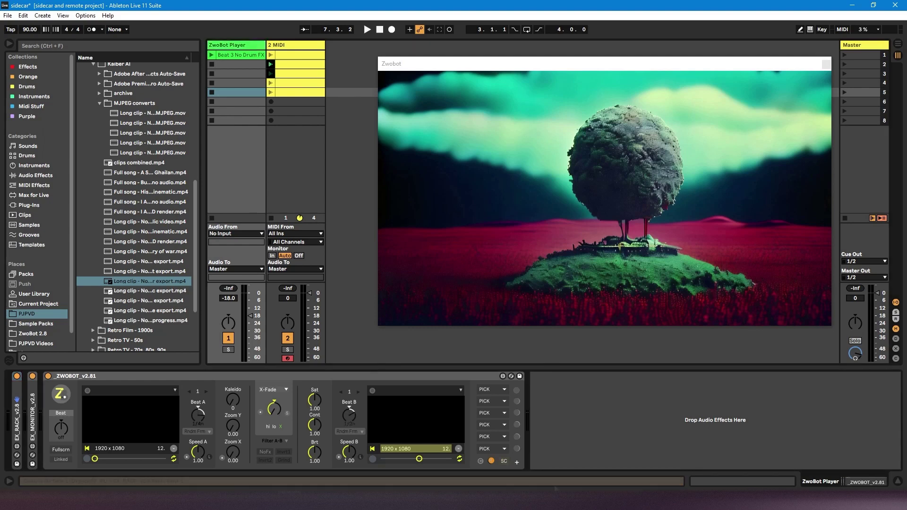
left_click(208, 433)
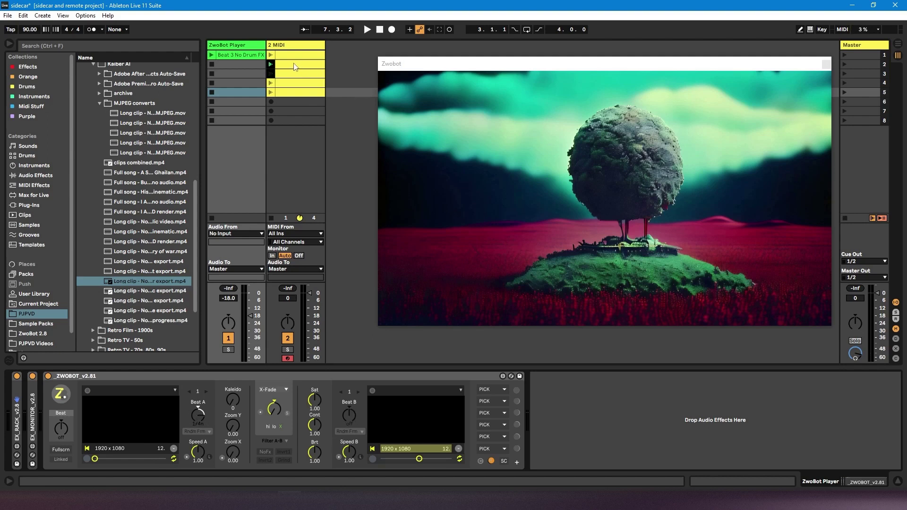
left_click(367, 30)
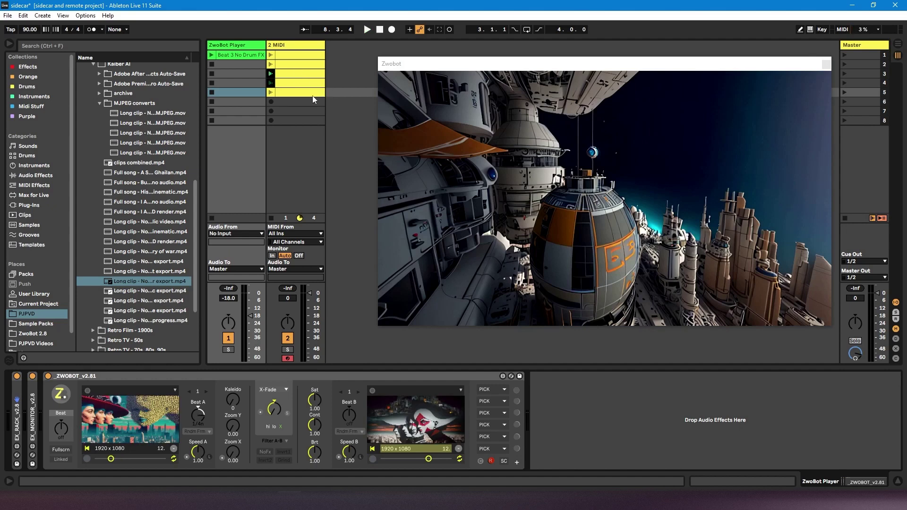
- Clear the loaded video from Quickset pad 46 C2 using delete mode
left_click(283, 100)
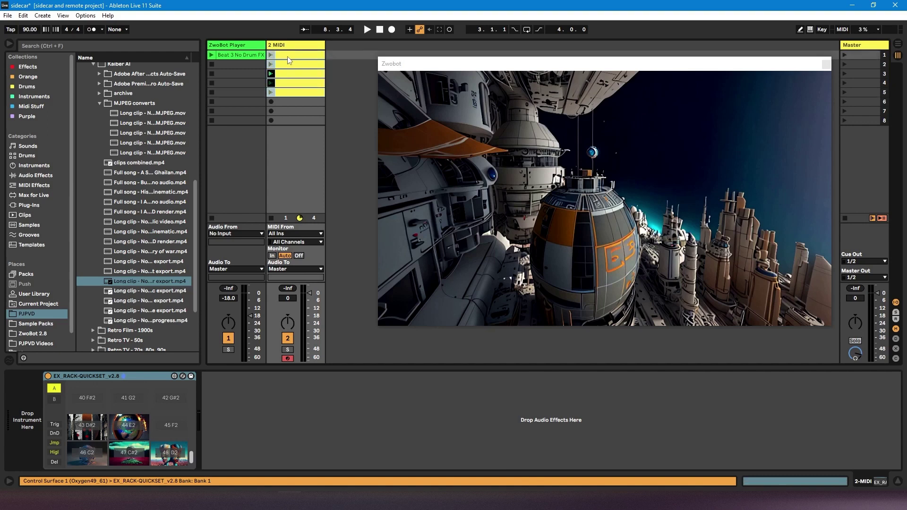
left_click(54, 462)
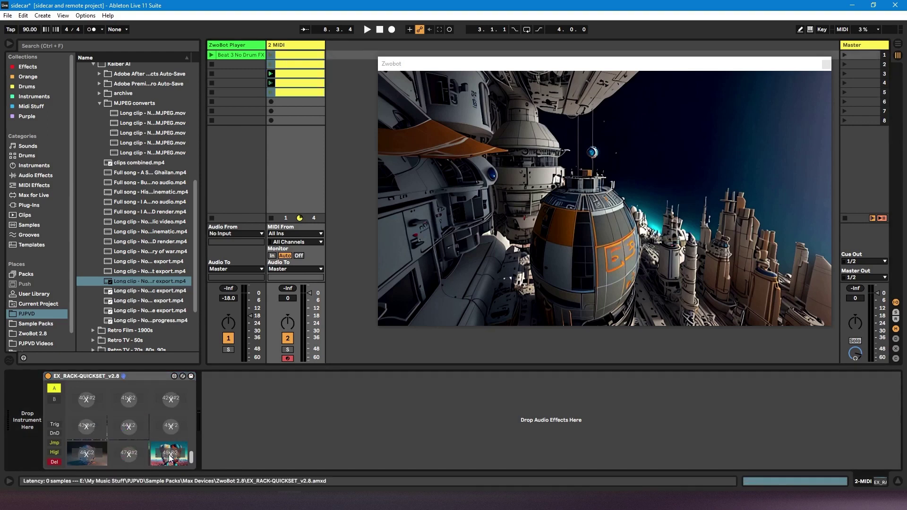
left_click(103, 461)
left_click(54, 462)
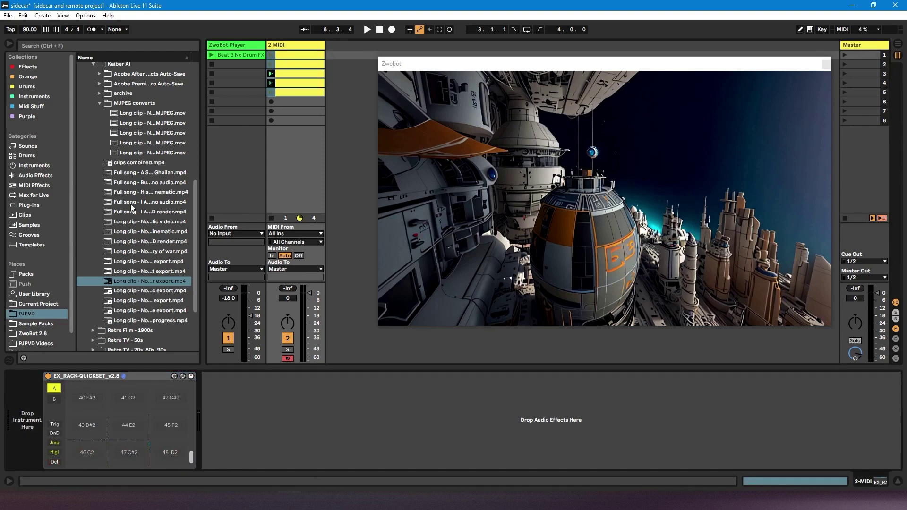
- Load MJPEG .mov clips onto pads 46 C2, 47 C#2, 48 D2 and the remaining pads
left_click(142, 153)
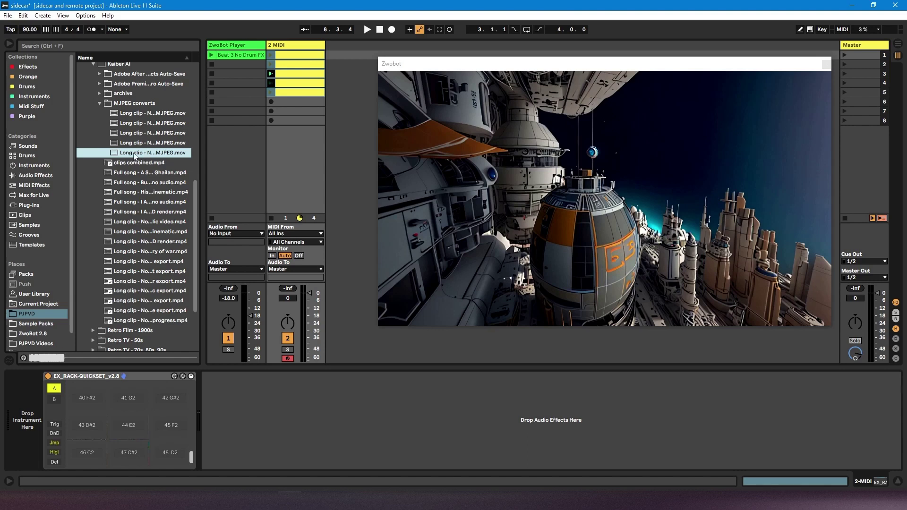
left_click_drag(134, 156, 87, 452)
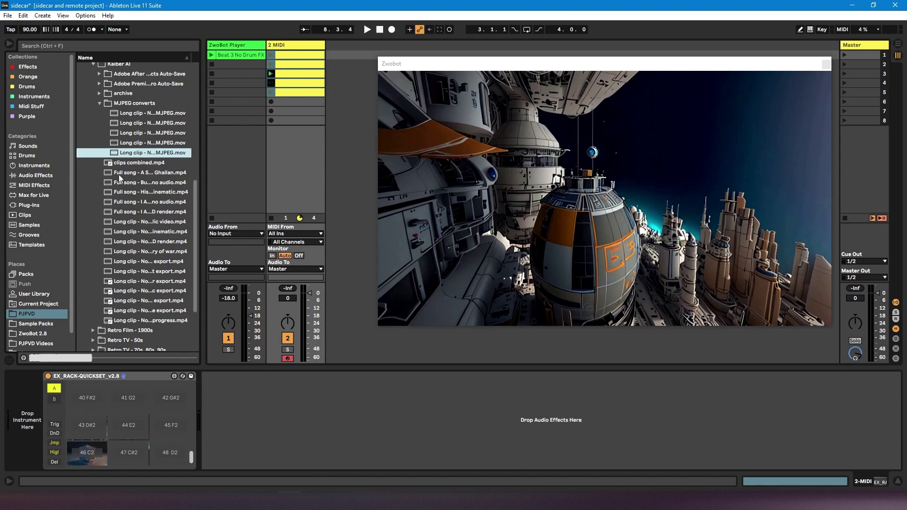
left_click_drag(135, 143, 135, 453)
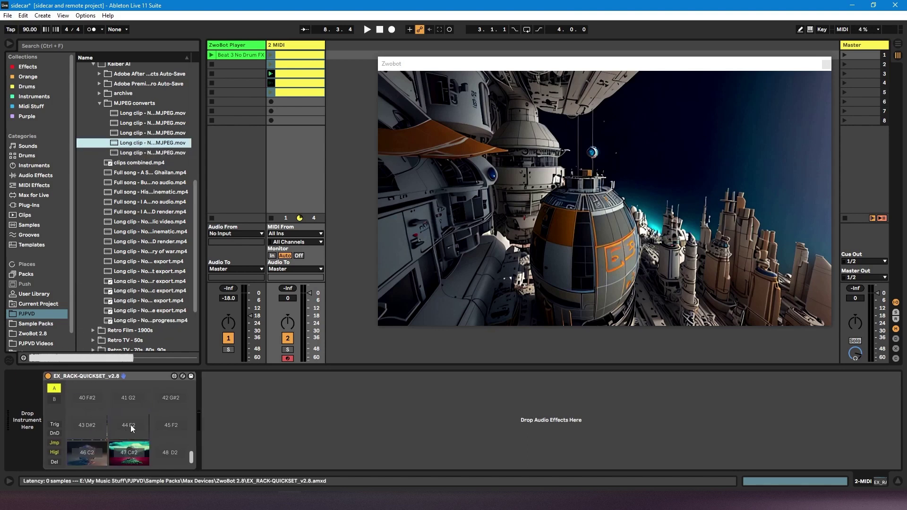
left_click_drag(137, 133, 175, 454)
left_click_drag(139, 124, 95, 440)
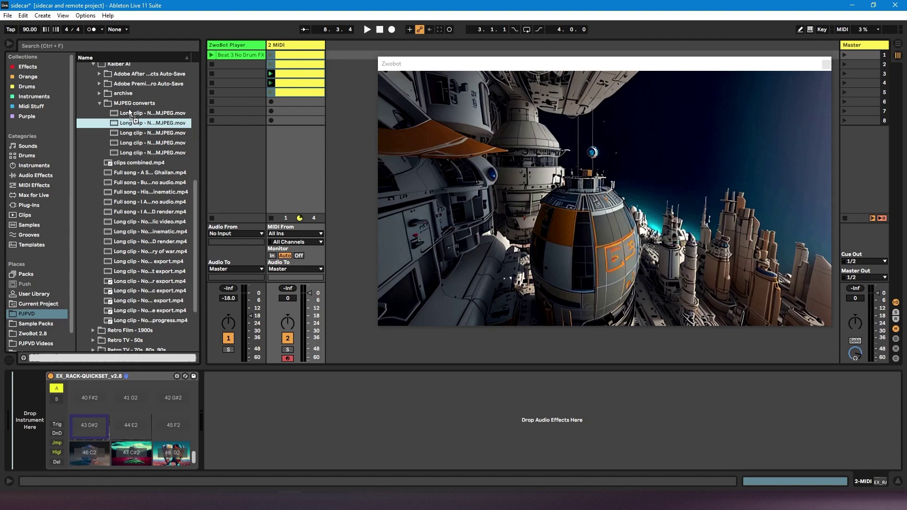
left_click_drag(129, 113, 140, 423)
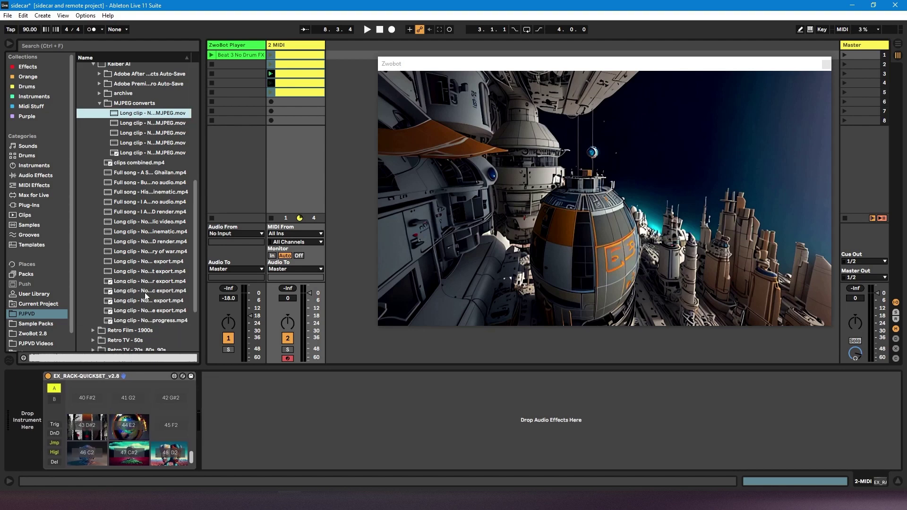
- Play the 2 MIDI follow-action clips to watch the MJPEG videos, then stop playback
left_click(272, 56)
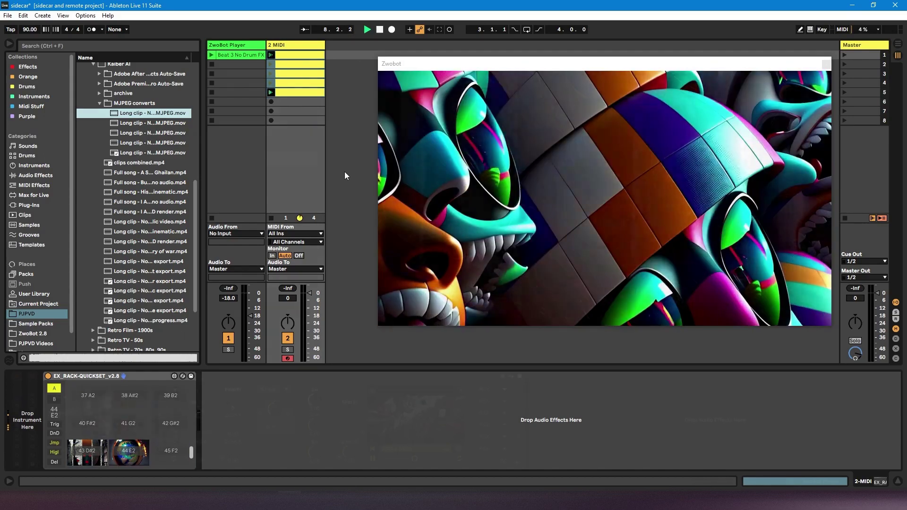
left_click(380, 31)
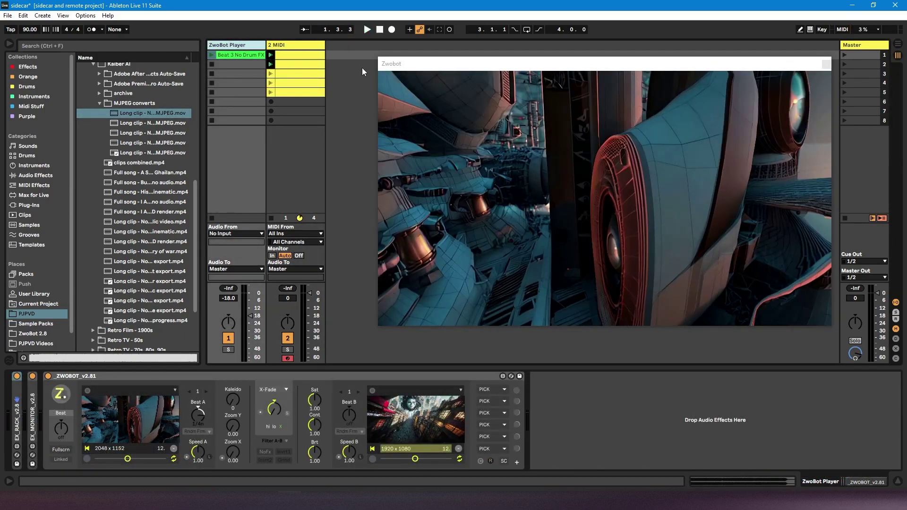